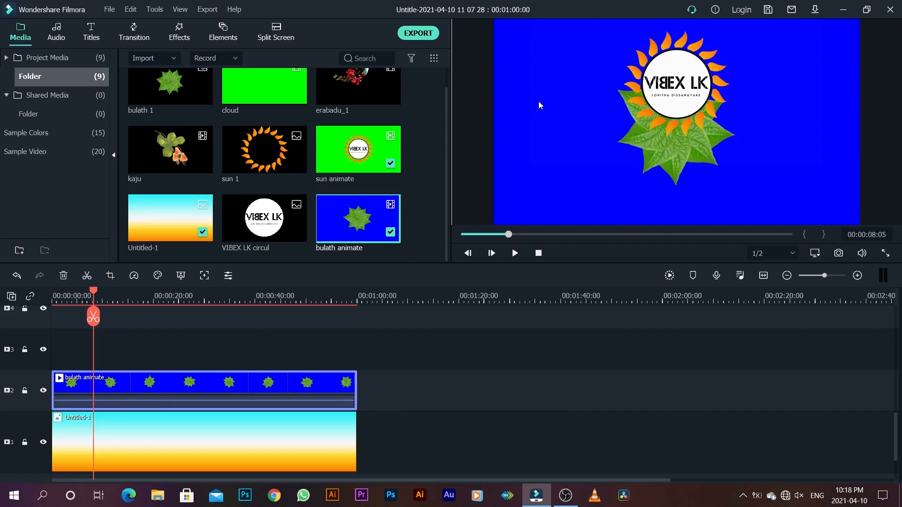
Step: Key out the blue background of the bulath animate clip with Chroma Key, using offset 16 and tolerance 55
right_click(220, 381)
left_click(274, 15)
left_click(20, 30)
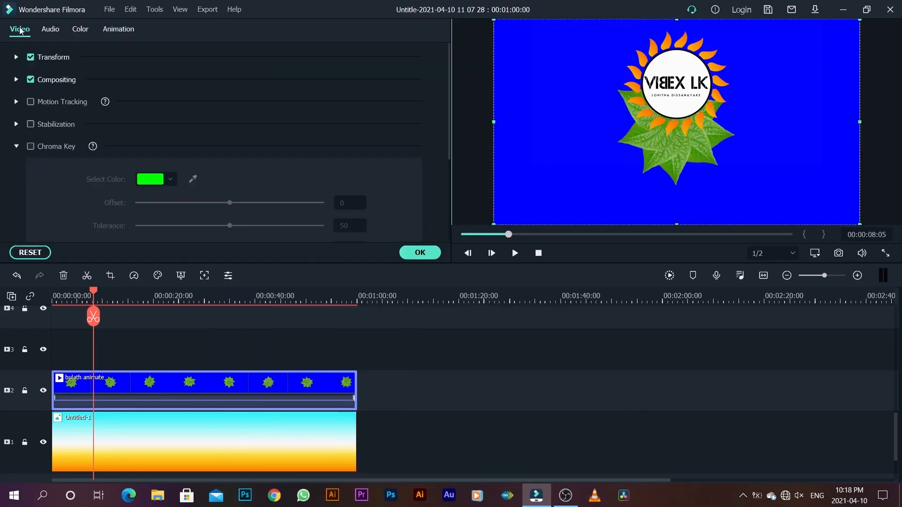
left_click(31, 148)
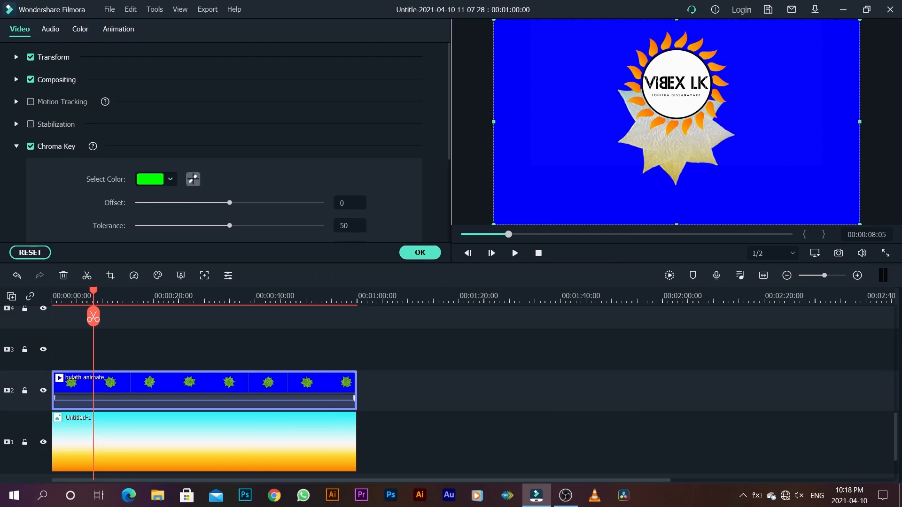
left_click(193, 179)
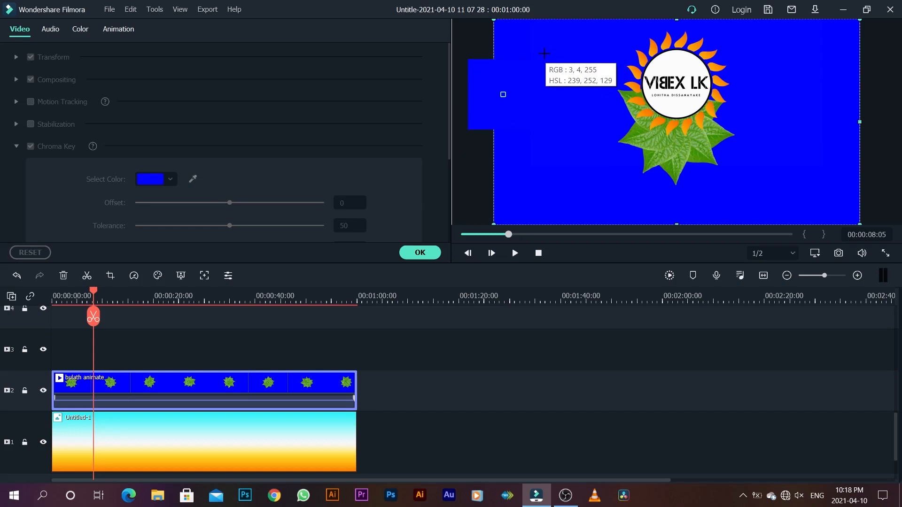
left_click(544, 53)
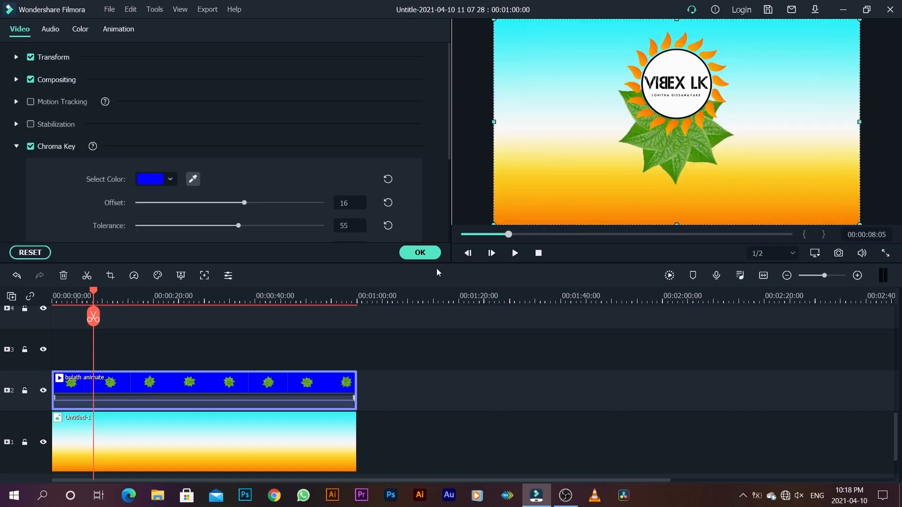
left_click(420, 253)
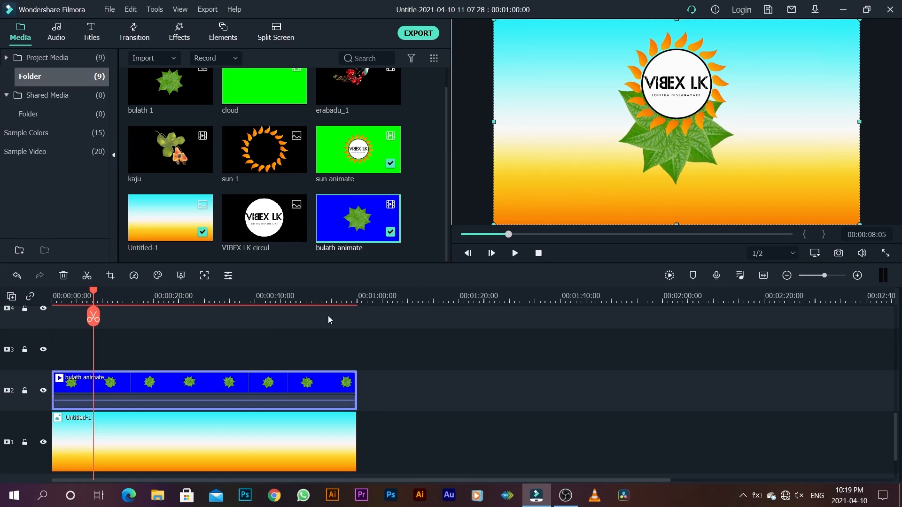
Step: Scale the bulath animate clip to 61.15% and lower it to a Y position of -124.0
right_click(215, 385)
left_click(252, 19)
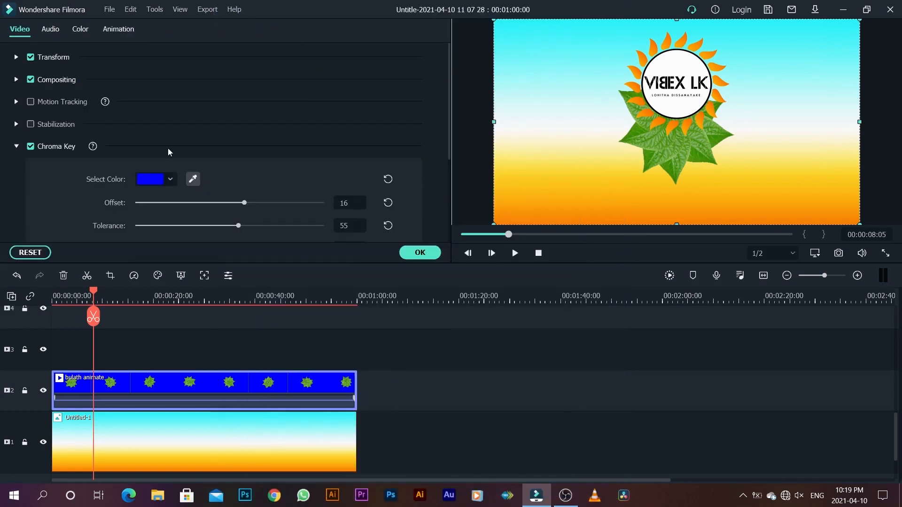
left_click(18, 57)
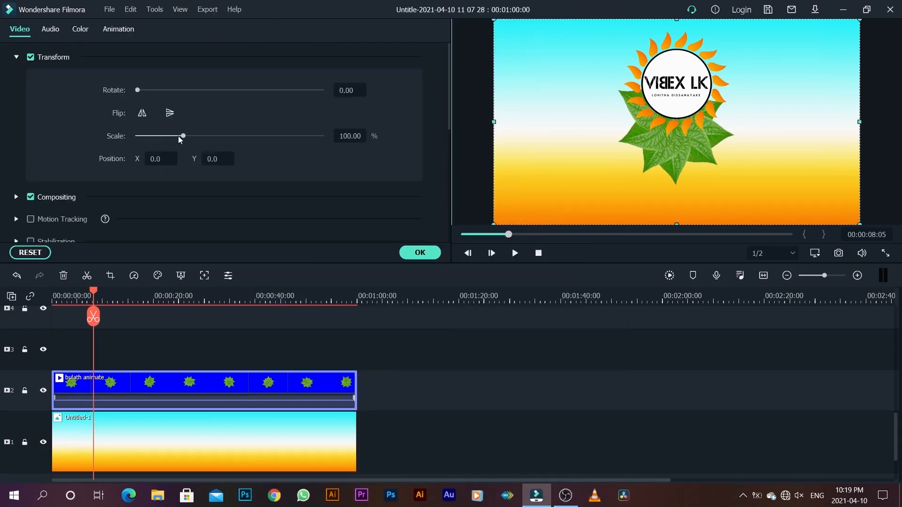
left_click_drag(183, 137, 165, 142)
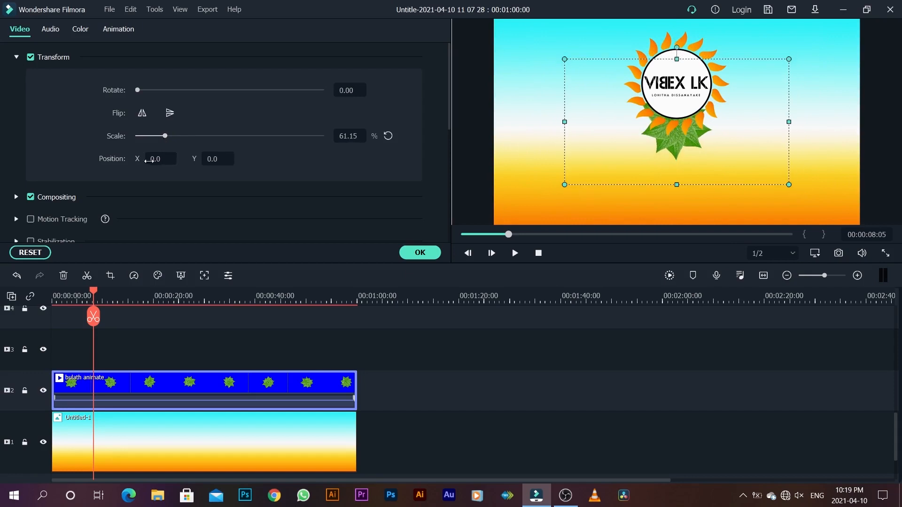
mouse_move(209, 160)
left_mouse_down()
mouse_move(269, 160)
mouse_move(137, 159)
mouse_move(216, 160)
left_mouse_up()
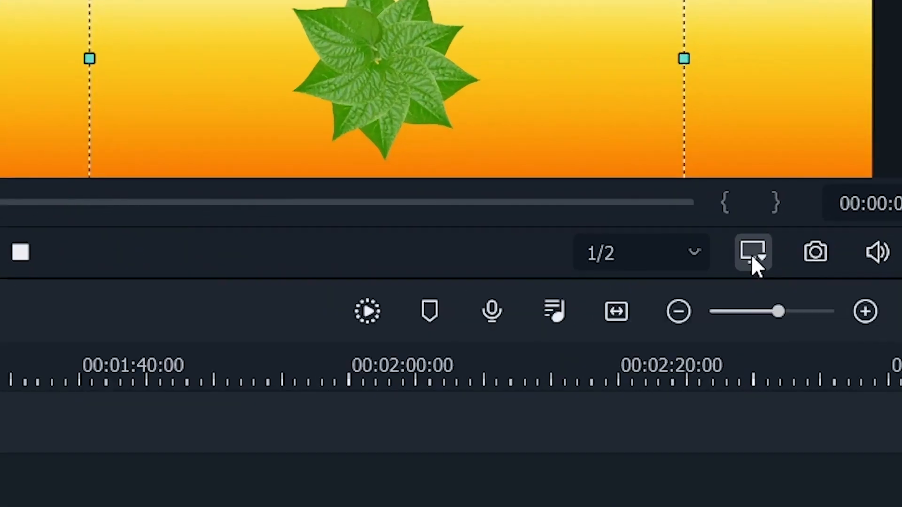
Step: Reduce the preview's zoom level and move the leaf onto the frame's upper-left corner, at X -239.2, Y 135.4
left_click(814, 254)
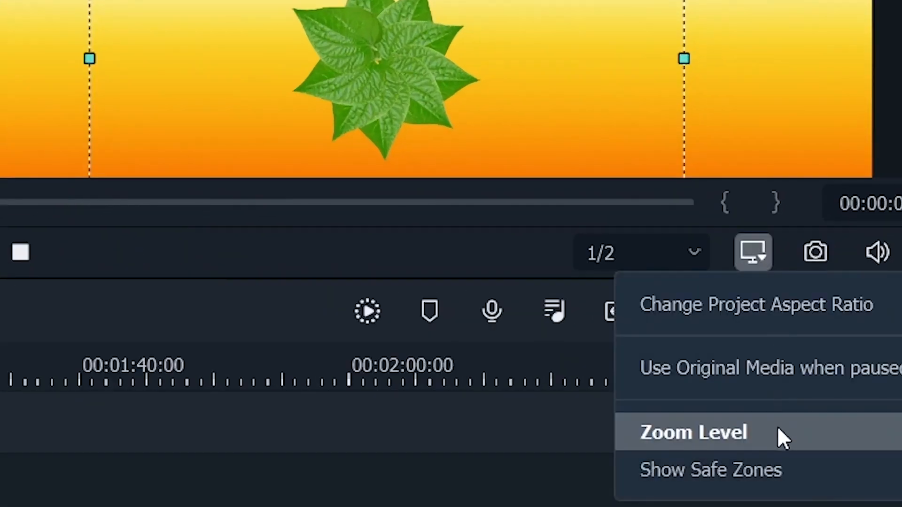
mouse_move(774, 439)
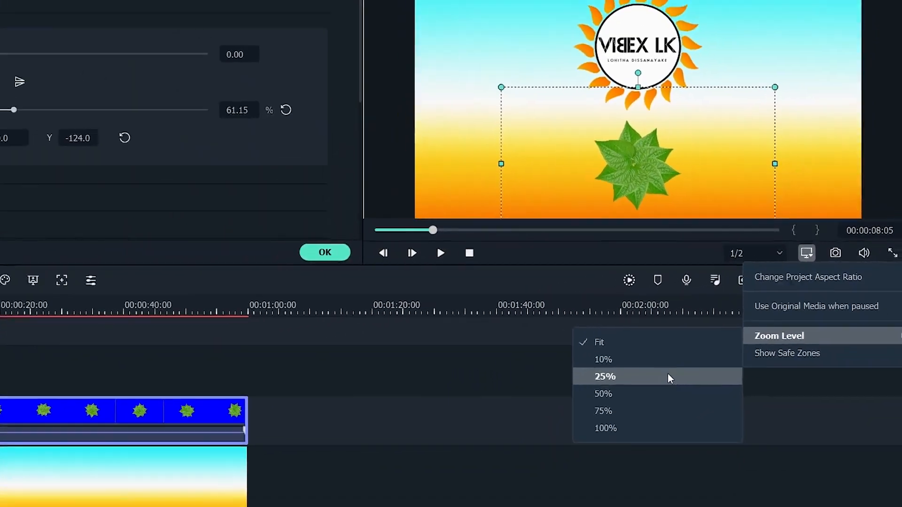
left_click(515, 475)
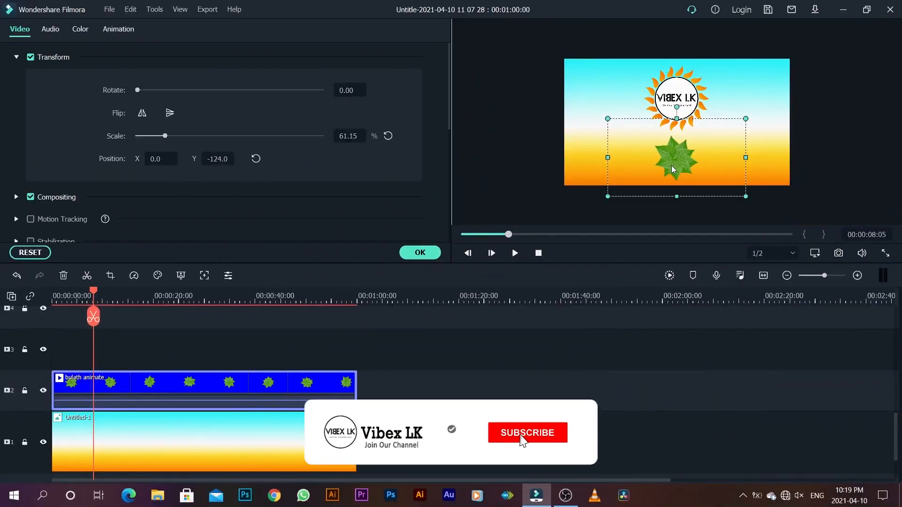
left_click_drag(672, 166, 563, 65)
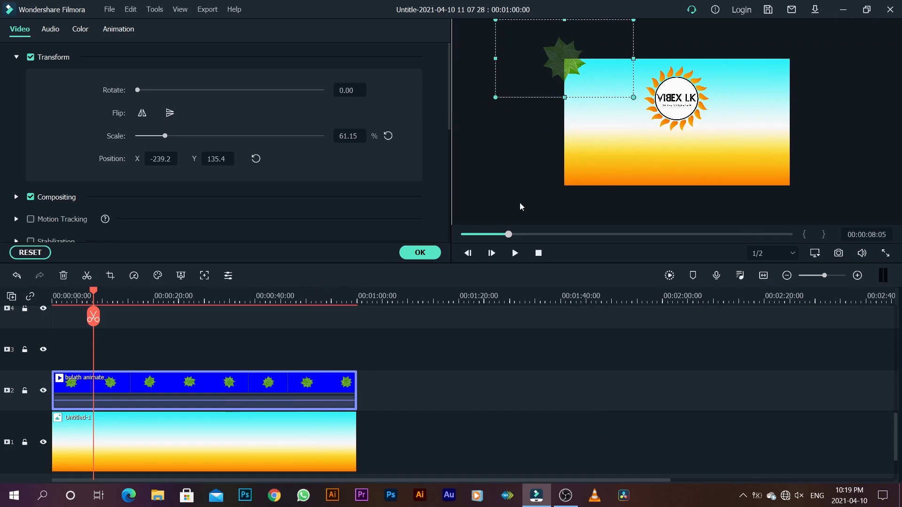
left_click(412, 252)
Step: Add a second bulath animate clip on track 3 from the start and key out its blue background
left_click_drag(360, 223, 65, 349)
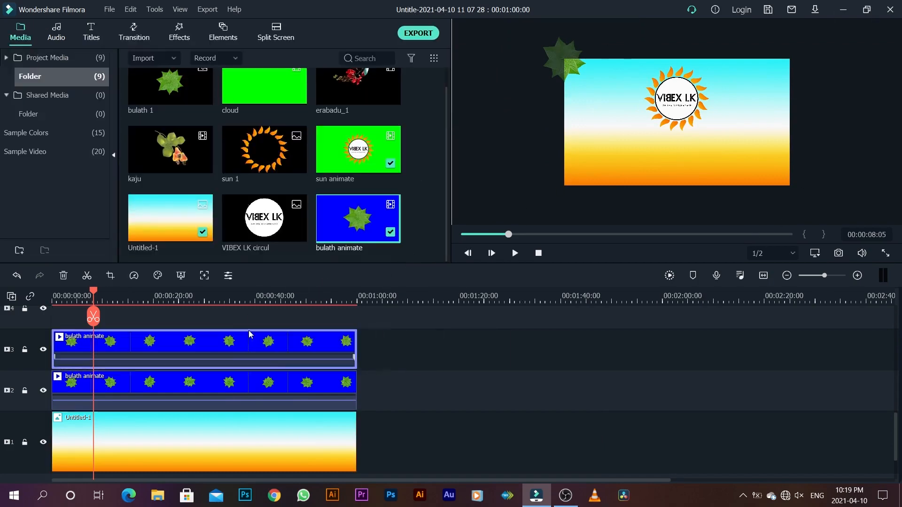
right_click(236, 341)
left_click(280, 292)
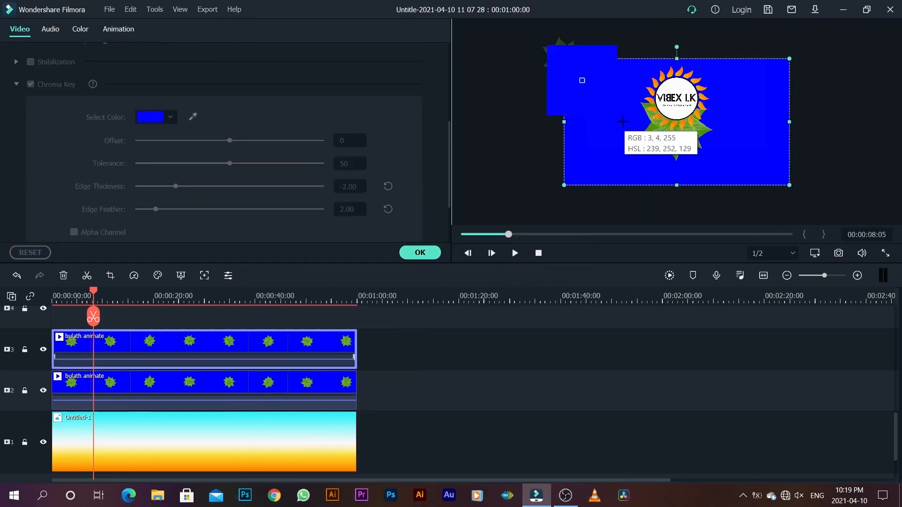
left_click(583, 79)
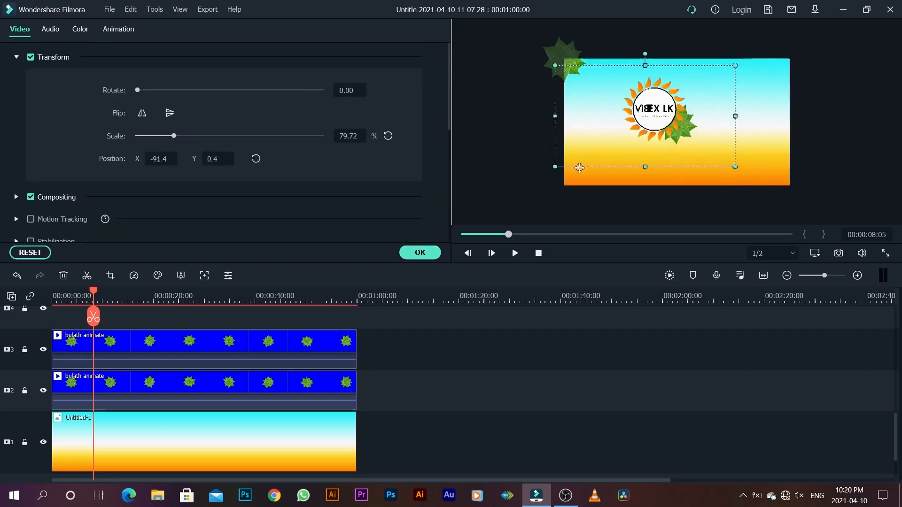
Step: Move the second leaf onto the frame's lower-left corner, at X -239.2, Y -134.1
mouse_move(199, 158)
left_mouse_down()
mouse_move(209, 158)
mouse_move(197, 160)
left_mouse_up()
double_click(198, 348)
left_click_drag(691, 171, 578, 177)
left_click(421, 253)
Step: Add a third bulath animate clip on track 4, key out its blue background and scale it to 61.15%
left_click_drag(364, 220, 66, 319)
right_click(157, 358)
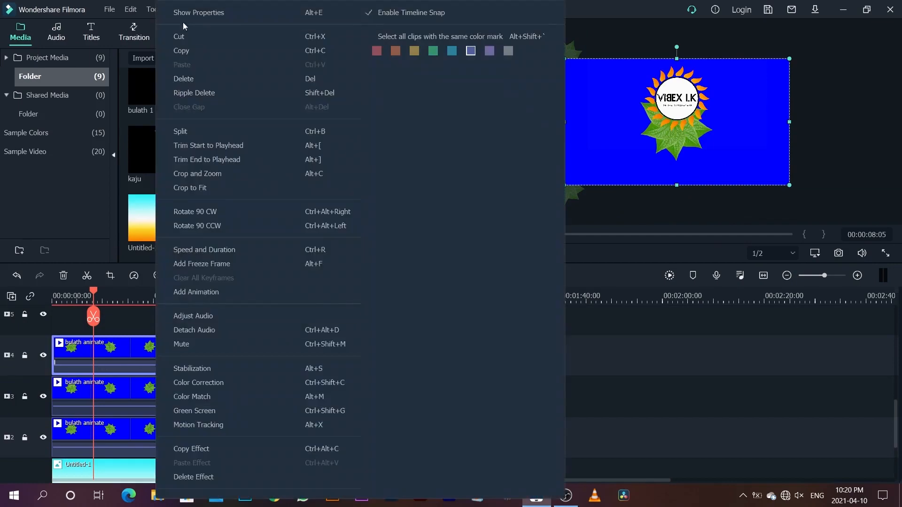
left_click(185, 14)
scroll(99, 170, "down", 5)
scroll(100, 169, "up", 3)
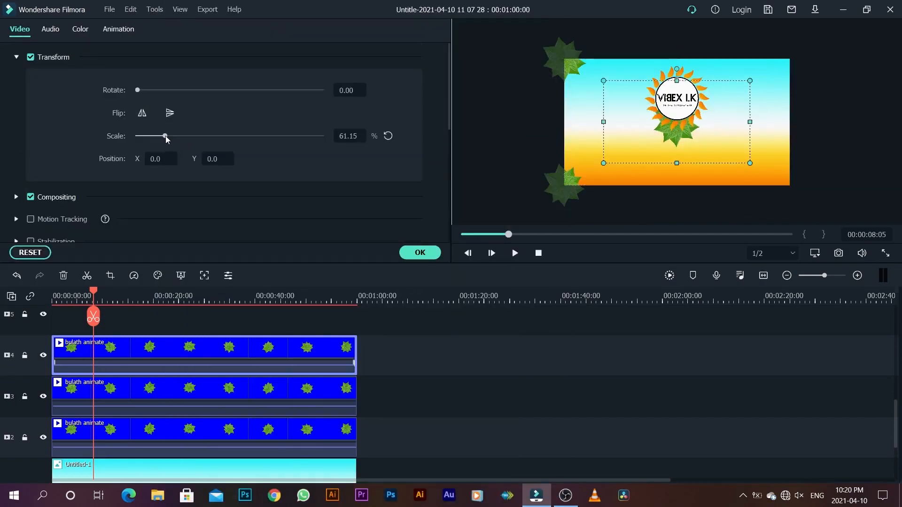
Step: Set the scale of the leaf clips on tracks 2 and 3 to 61%
left_click(219, 431)
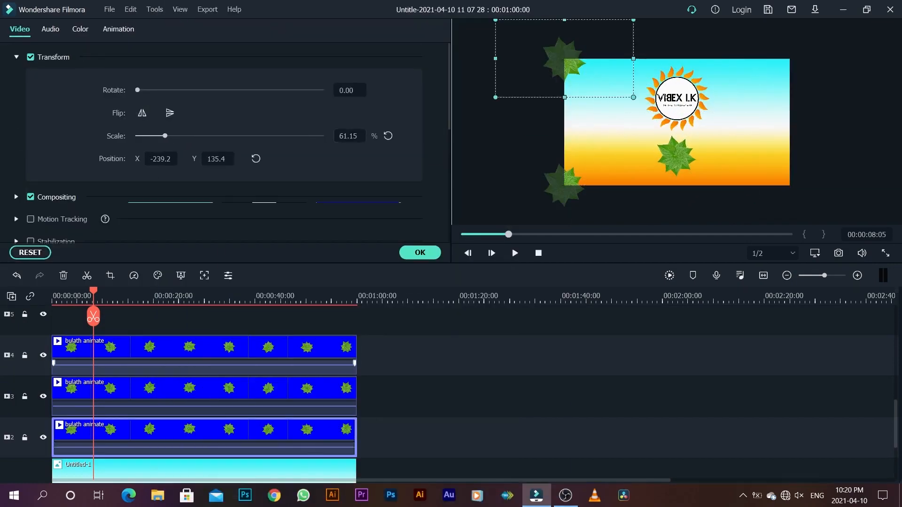
type("61")
key("Return")
left_click(552, 181)
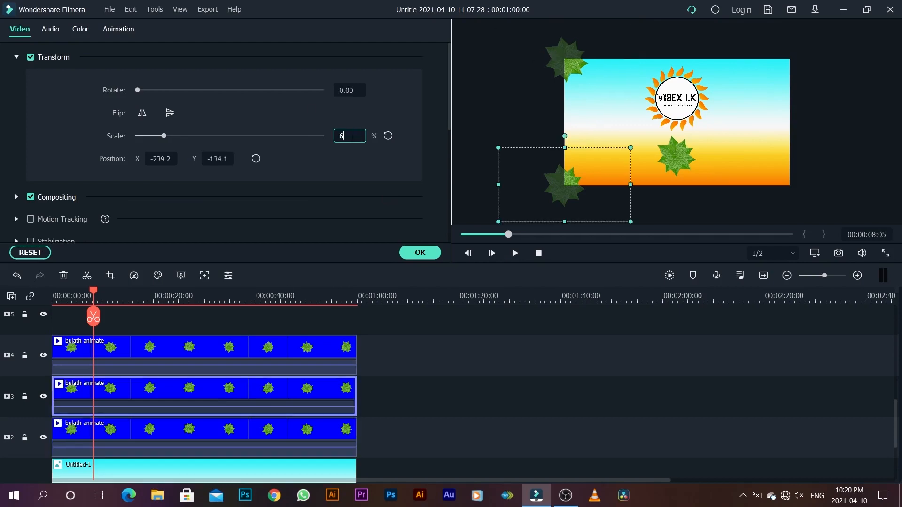
Step: Move the third leaf onto the frame's lower-right corner and apply its settings
left_click_drag(679, 150, 792, 177)
scroll(470, 357, "up", 2)
left_click(419, 253)
Step: Add a fourth bulath animate clip on track 5 from the start and key out its blue background
left_click_drag(357, 217, 56, 369)
right_click(289, 366)
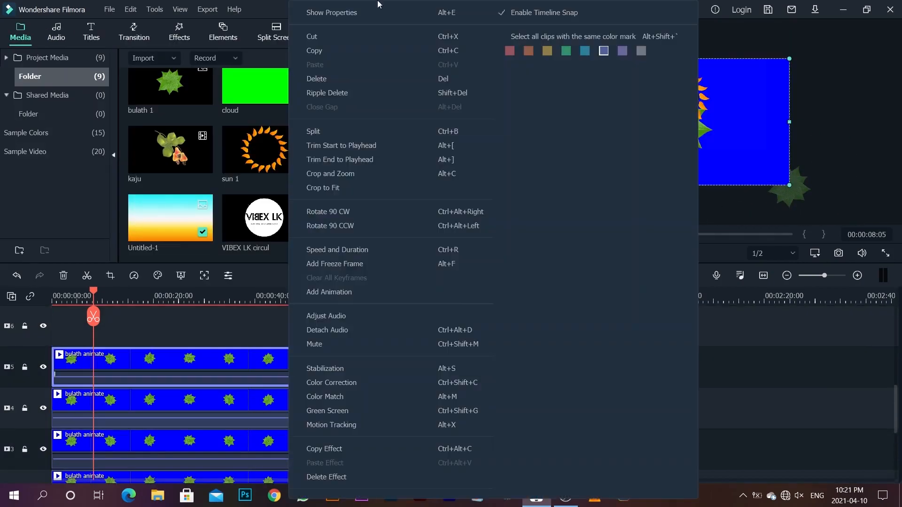
left_click(357, 12)
scroll(40, 173, "down", 8)
scroll(40, 173, "up", 4)
left_click(30, 144)
left_click(193, 178)
left_click(611, 126)
Step: Scale the fourth leaf to 61% and move it onto the frame's upper-right corner
scroll(226, 174, "up", 4)
mouse_move(183, 136)
left_mouse_down()
mouse_move(257, 135)
mouse_move(168, 137)
left_mouse_up()
double_click(349, 136)
type("61")
key("Return")
left_click_drag(218, 159, 152, 159)
left_click_drag(671, 184, 783, 54)
left_click(420, 252)
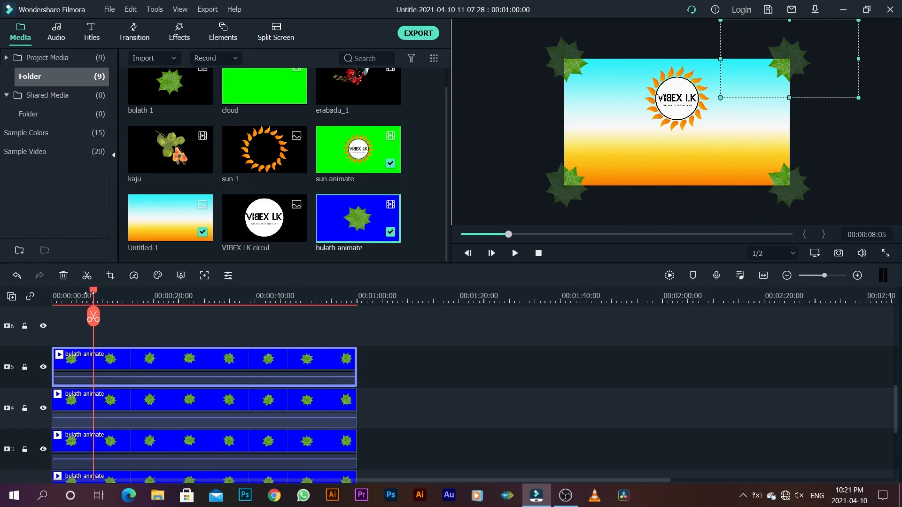
Step: Play the sequence from its start to review the sun logo and the four corner leaves
left_click_drag(89, 293, 36, 305)
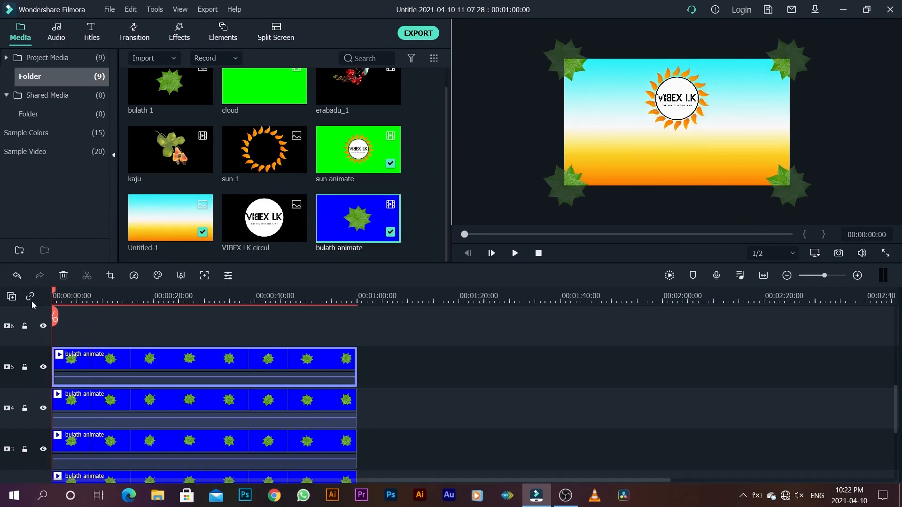
key("space")
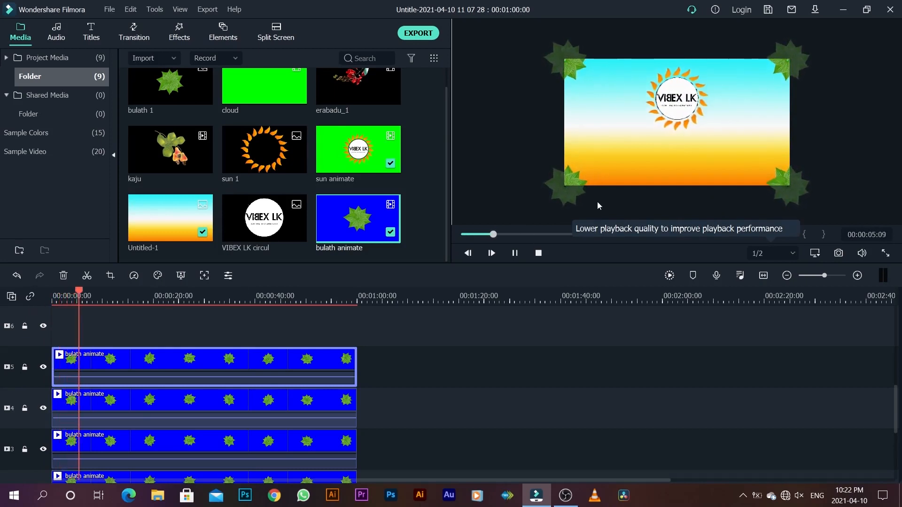
key("space")
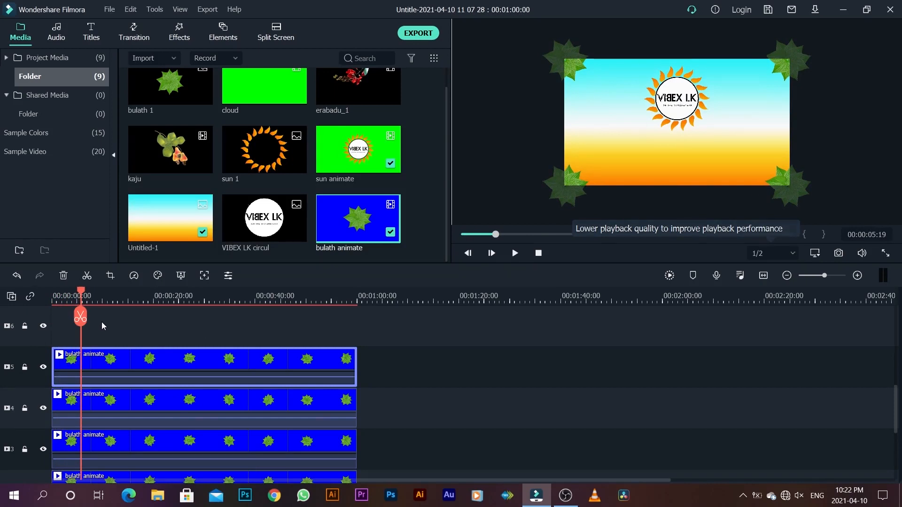
Step: Add custom animation keyframes to the track 2 leaf clip at the sequence start and at 00:00:05:04
left_click_drag(81, 291, 52, 291)
scroll(89, 376, "down", 1)
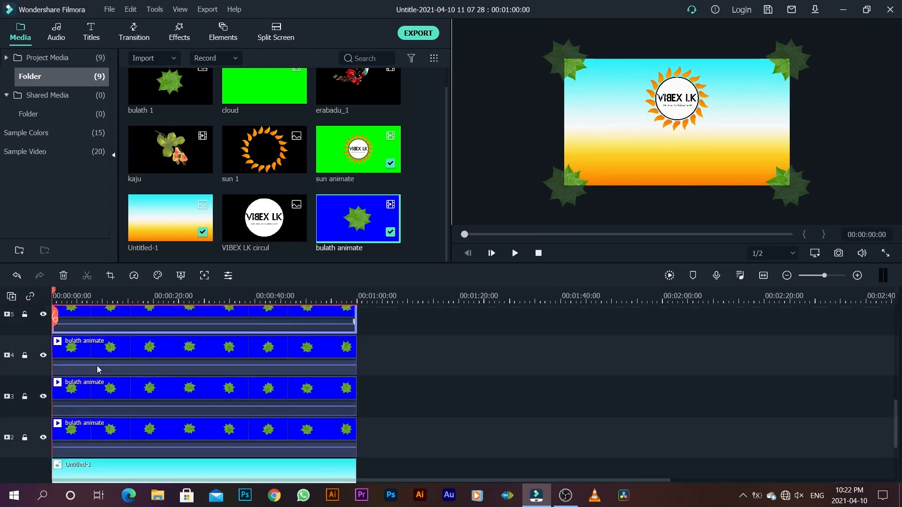
left_click(88, 437)
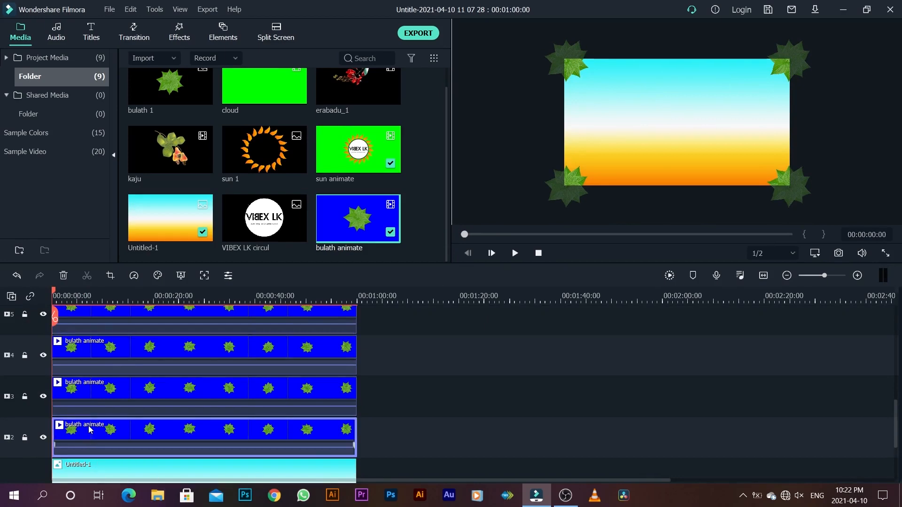
right_click(90, 430)
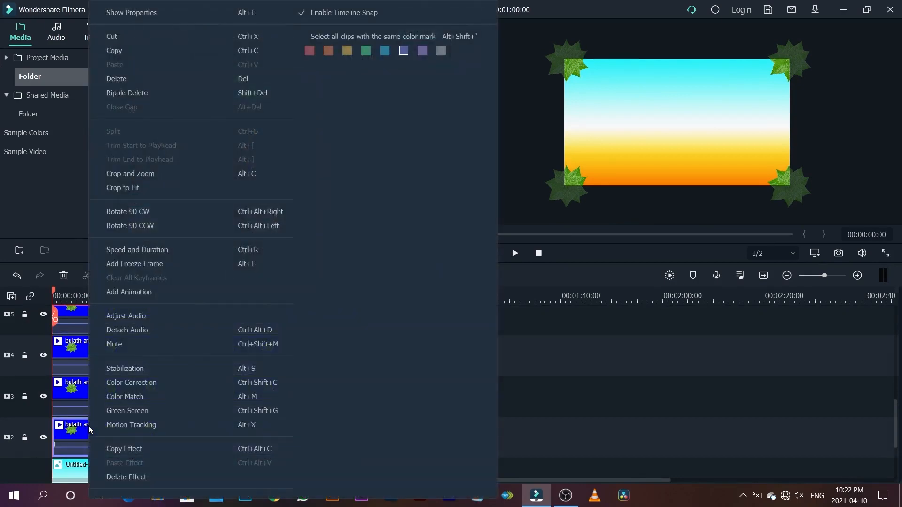
left_click(140, 296)
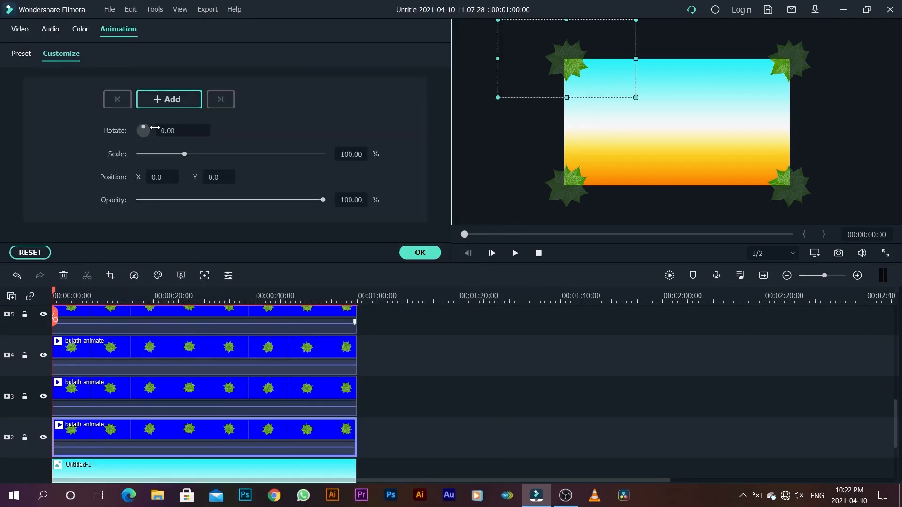
left_click(157, 100)
left_click_drag(56, 295, 79, 301)
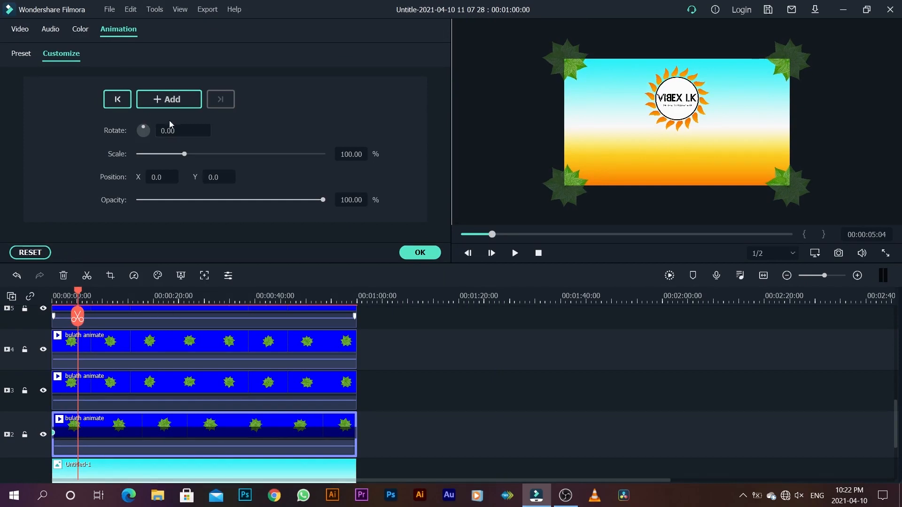
left_click(169, 100)
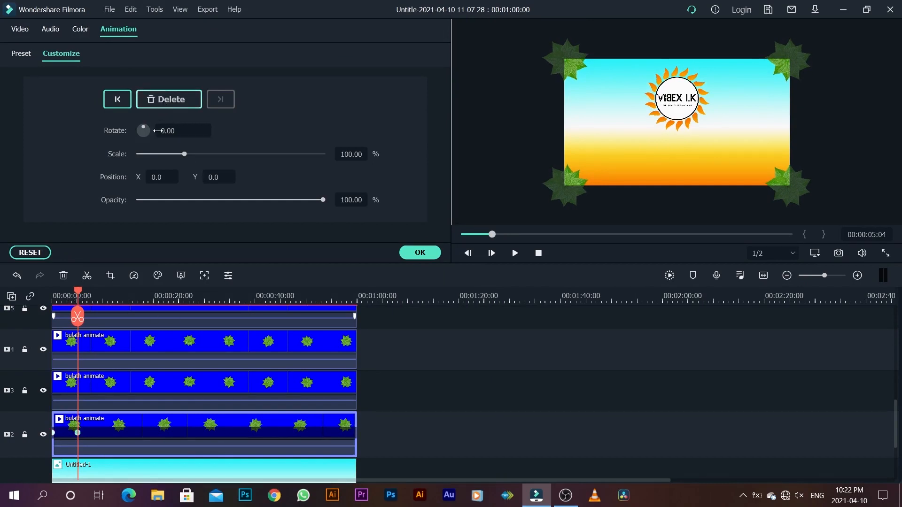
Step: At the first keyframe, move the upper-left leaf outside the frame to X -39.0, Y 31.1, and play the animation
left_click(55, 436)
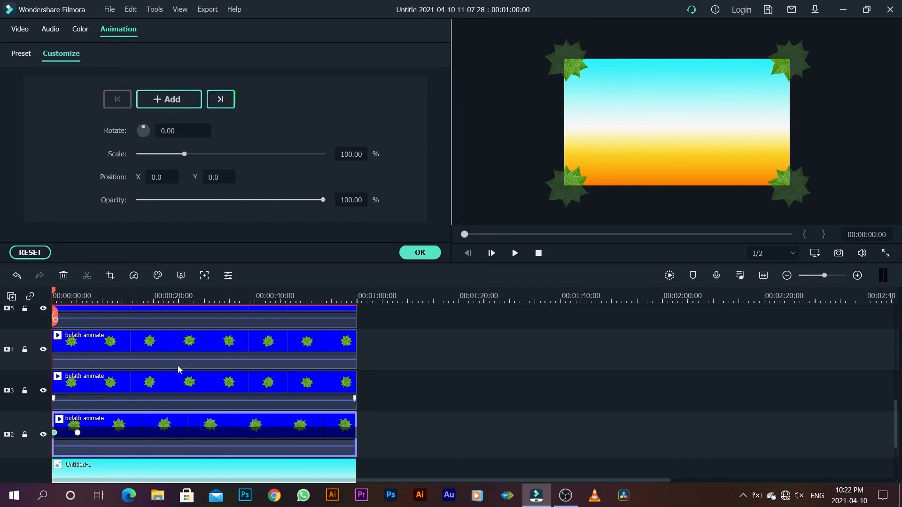
left_click(180, 427)
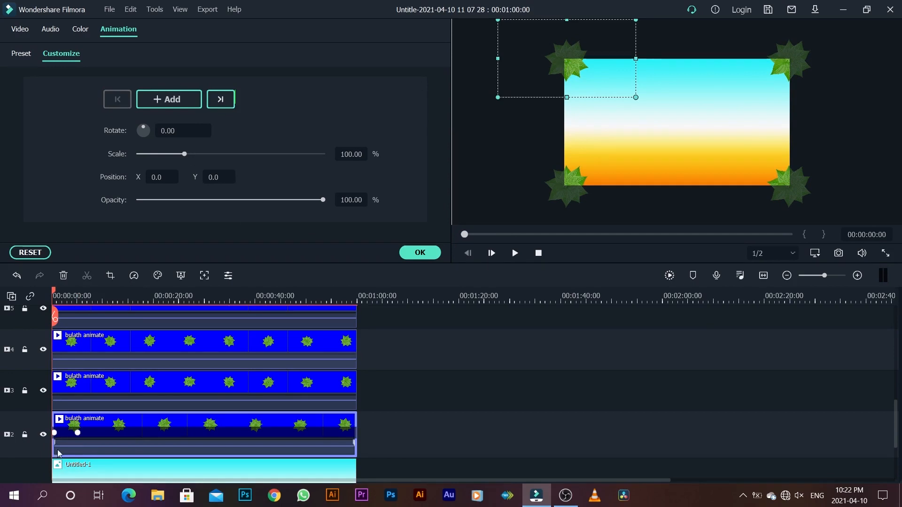
left_click(55, 434)
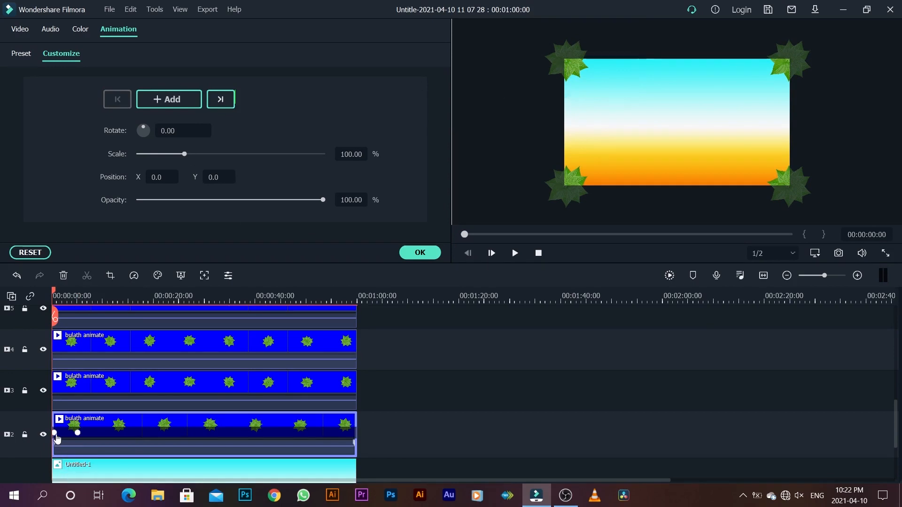
left_click(557, 55)
left_click_drag(555, 53, 539, 41)
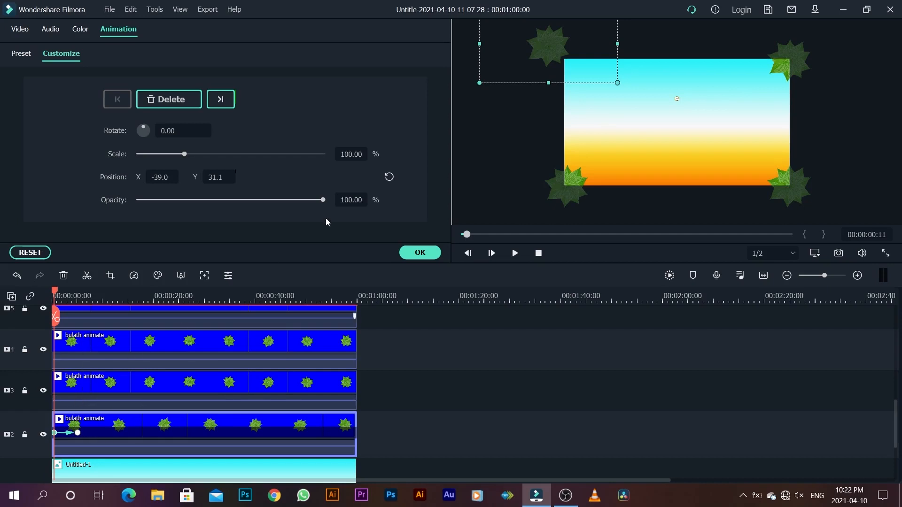
key("space")
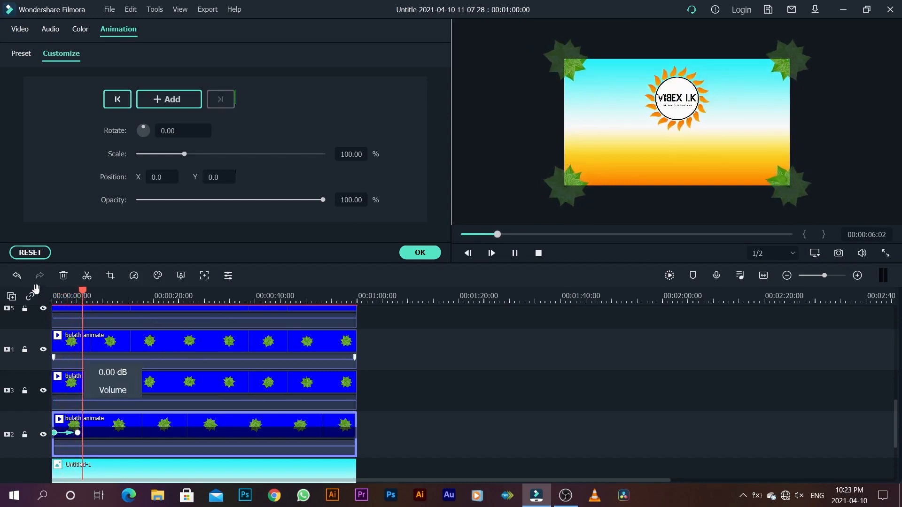
Step: Replay the animation from the sequence start to review the upper-left leaf's slide-in, and return the playhead to the start
key("space")
left_click_drag(84, 291, 34, 304)
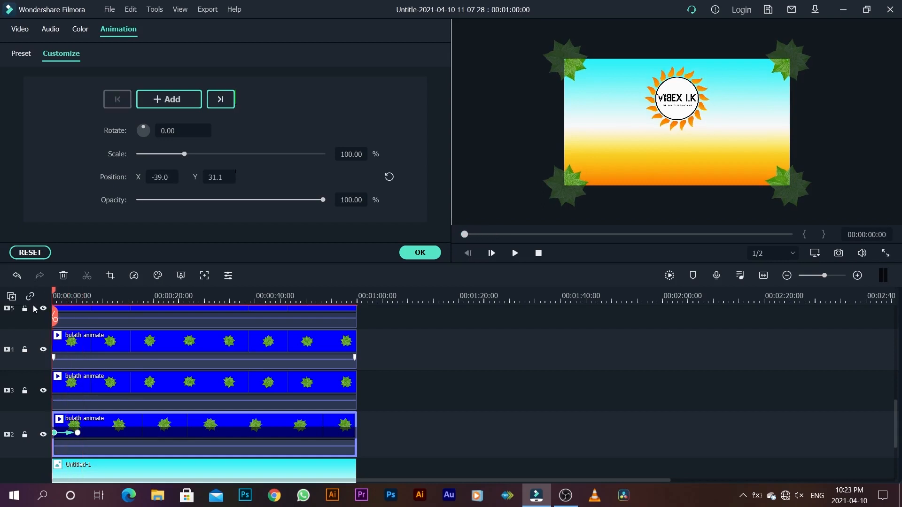
key("space")
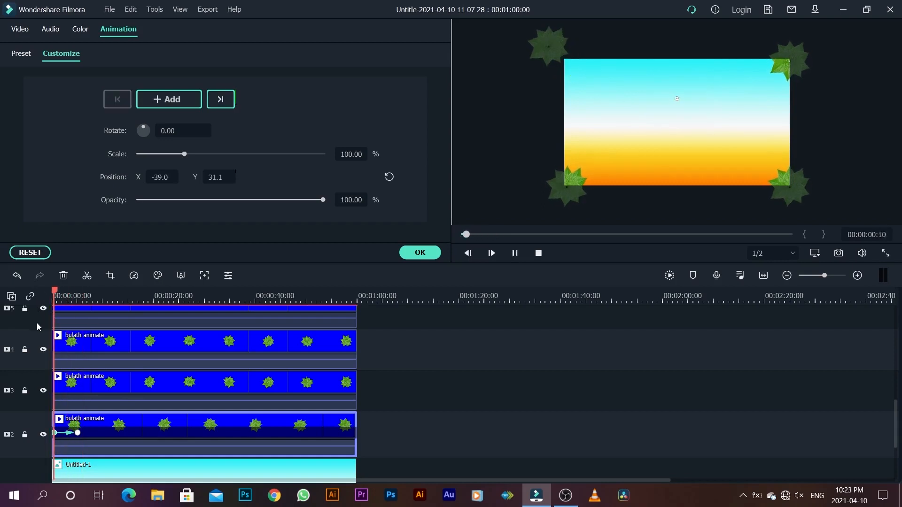
key("space")
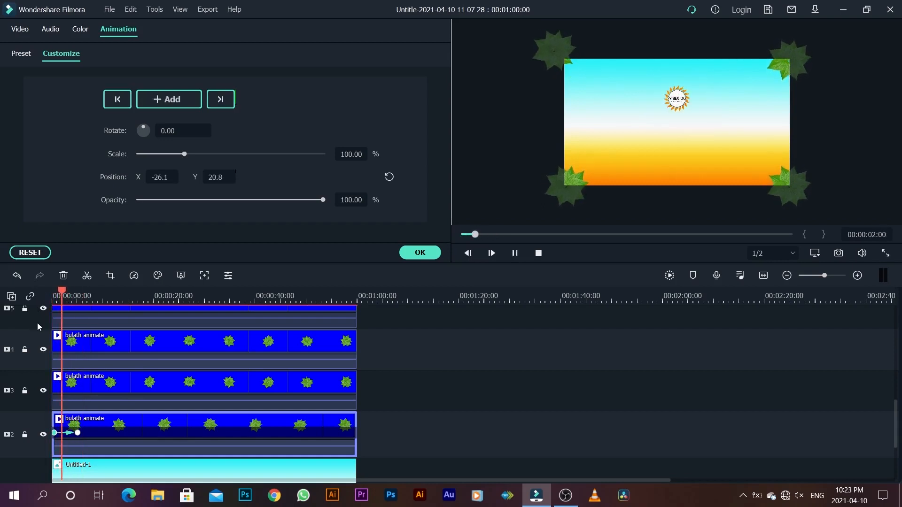
left_click_drag(62, 292, 33, 304)
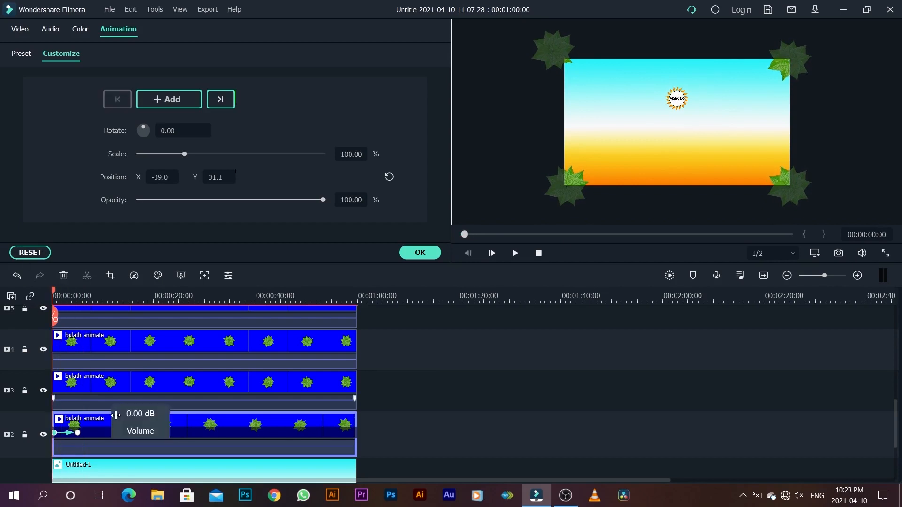
Step: Add animation keyframes to the track 3 leaf clip near the sequence start and at 00:00:05:04, aligned with the track 2 keyframes
left_click(88, 381)
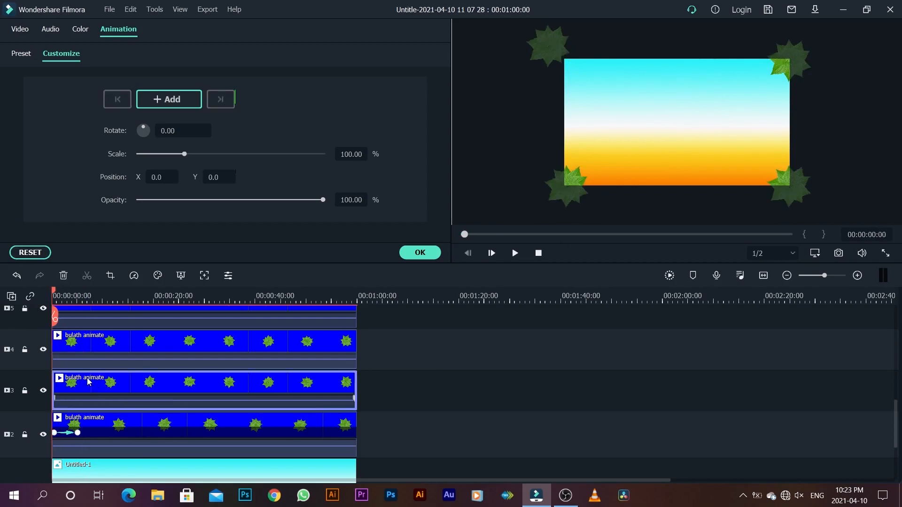
left_click(56, 433)
left_click(78, 432)
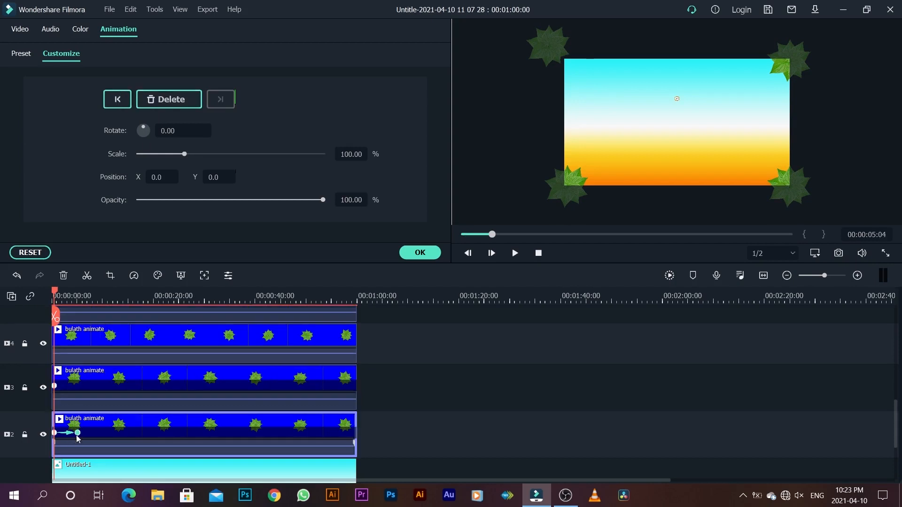
left_click(93, 385)
left_click(169, 100)
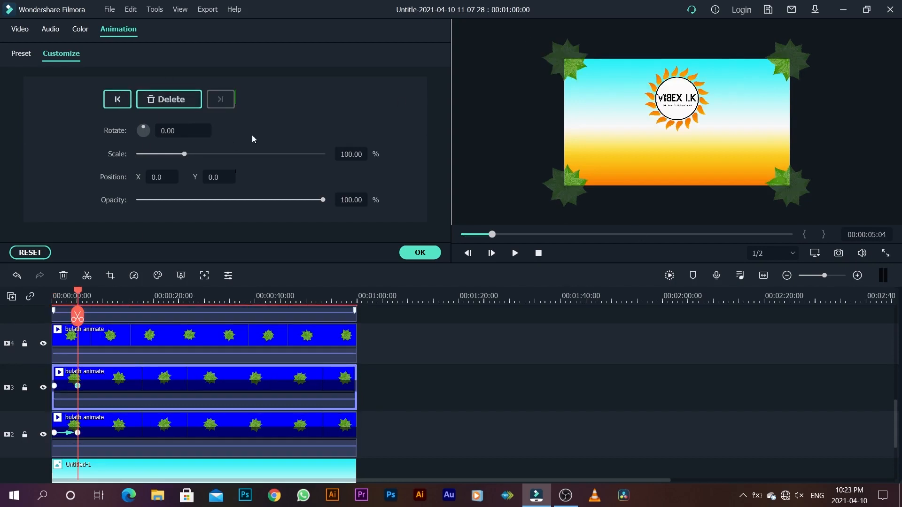
Step: At the track 3 clip's first keyframe, move the lower-left leaf outside the frame to X -38.0, Y -30.1
left_click(54, 386)
left_click(53, 295)
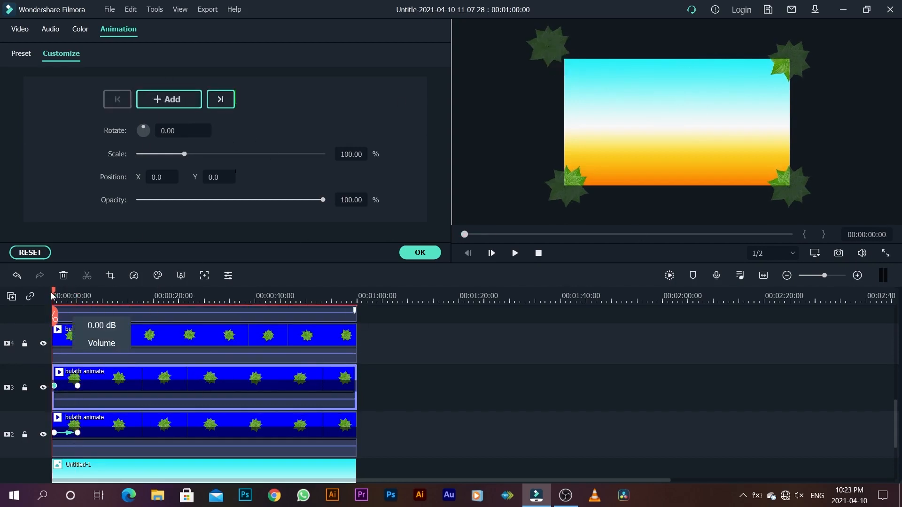
left_click(54, 387)
left_click(54, 387)
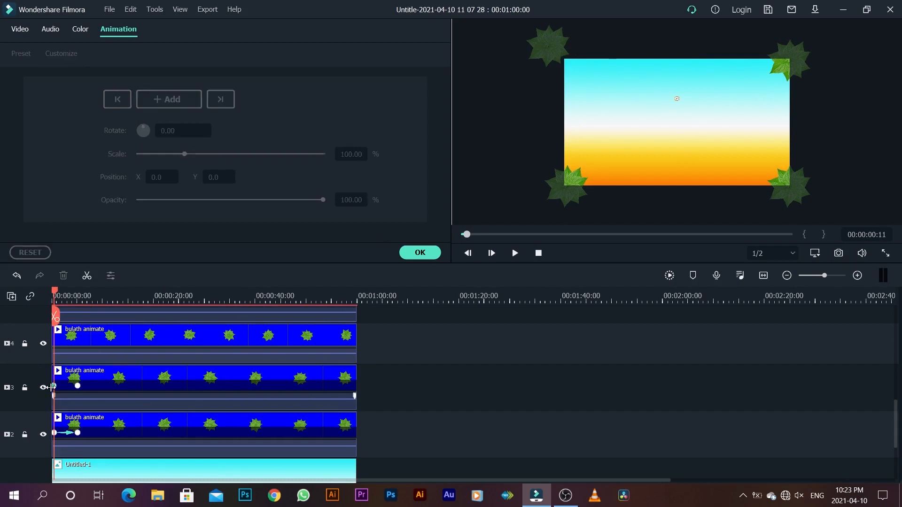
left_click(54, 433)
left_click(74, 350)
left_click(54, 386)
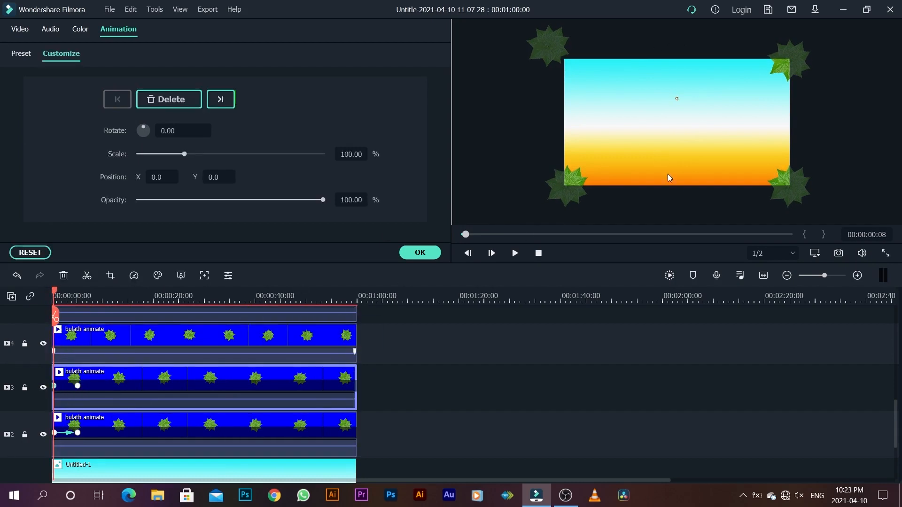
left_click_drag(564, 195, 549, 204)
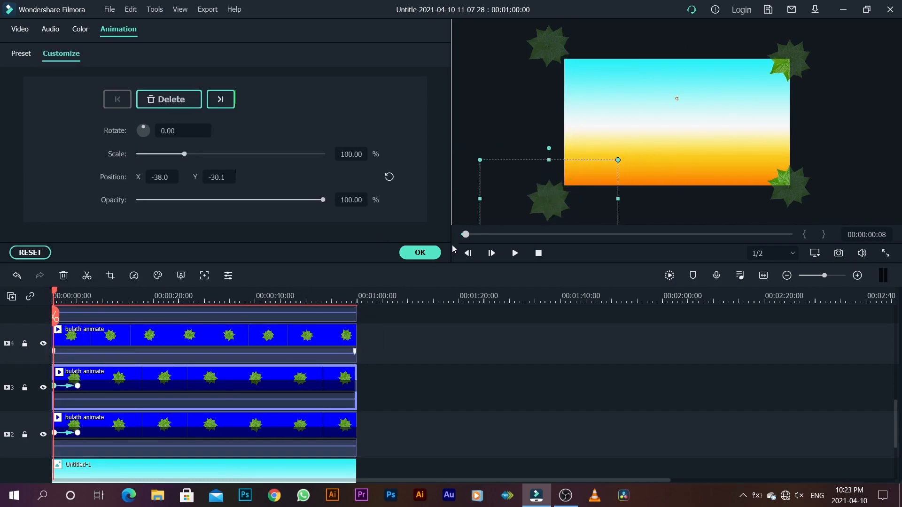
Step: Key the track 4 leaf at 00:00:00:08 and 00:00:05:04, and move it outside the lower-right corner to X 31.0, Y -31.1 at the first keyframe
left_click(153, 337)
left_click(168, 104)
left_click(78, 386)
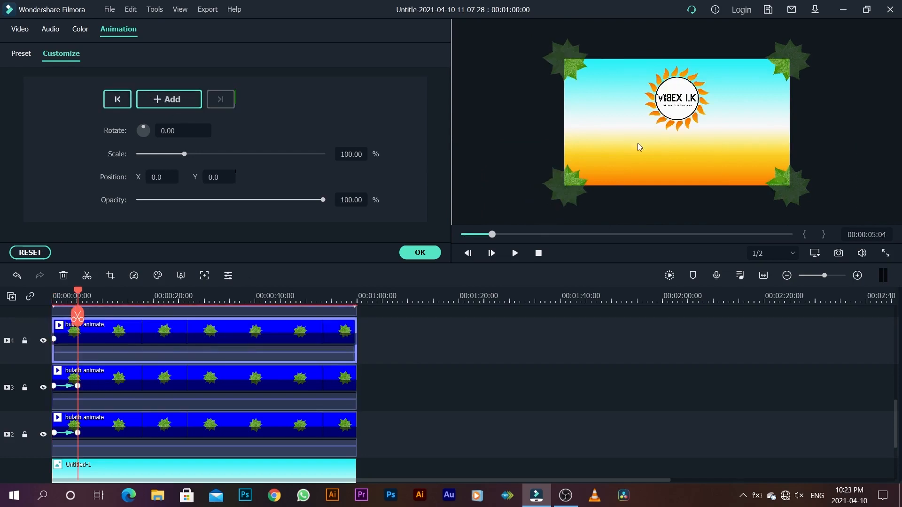
left_click(182, 103)
left_click(117, 99)
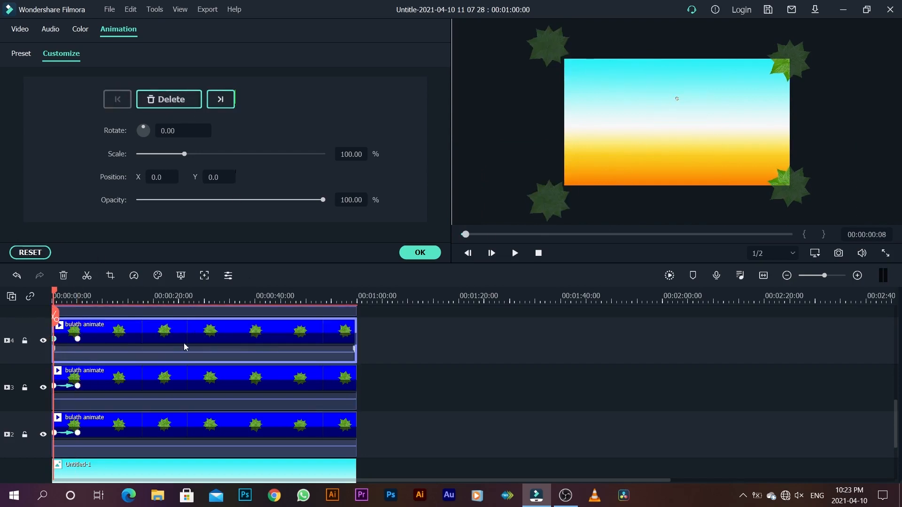
left_click_drag(818, 199, 833, 213)
Step: Add animation keyframes to the track 5 leaf clip at 00:00:00:08 and 00:00:05:04
scroll(88, 324, "up", 1)
double_click(100, 318)
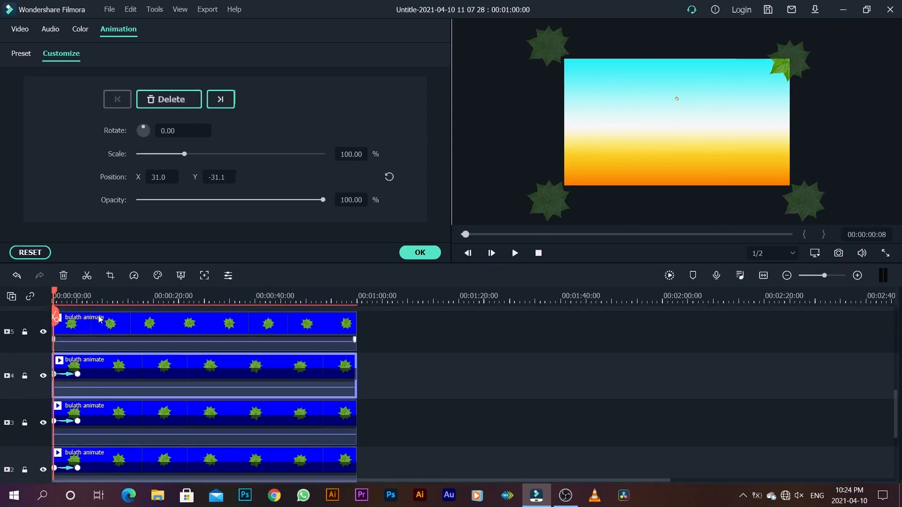
left_click(151, 100)
left_click(78, 375)
left_click(84, 330)
left_click(165, 100)
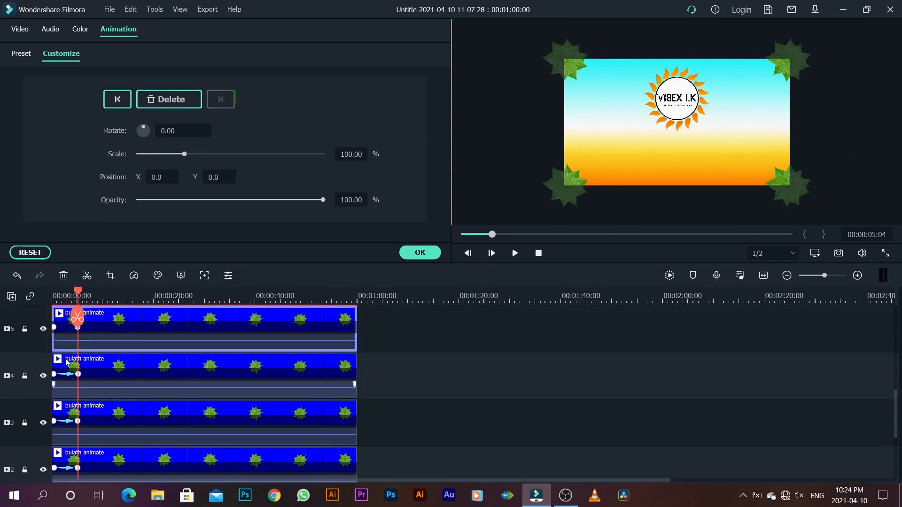
Step: Try to move the upper-right leaf outside the frame to X 21.0, Y 37.1 at the track 5 clip's first keyframe
left_click(55, 328)
left_click_drag(796, 55, 804, 32)
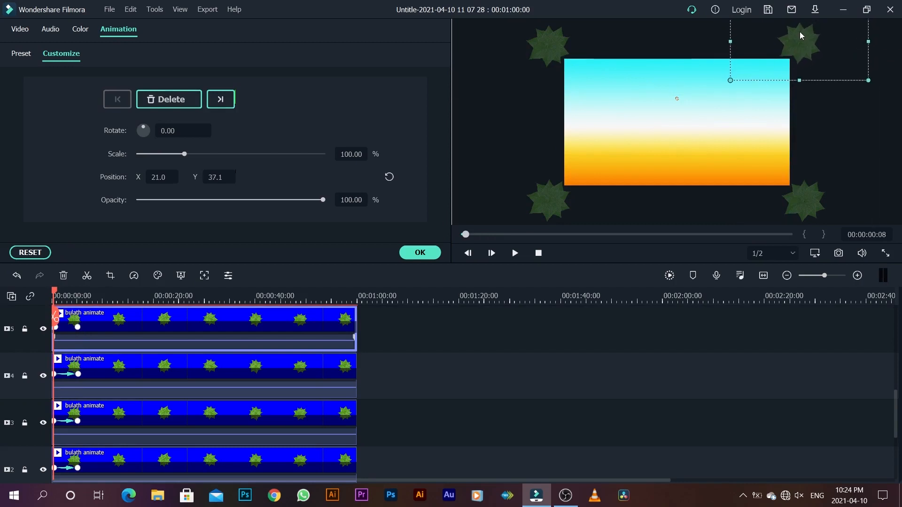
left_click(74, 328)
scroll(56, 348, "up", 2)
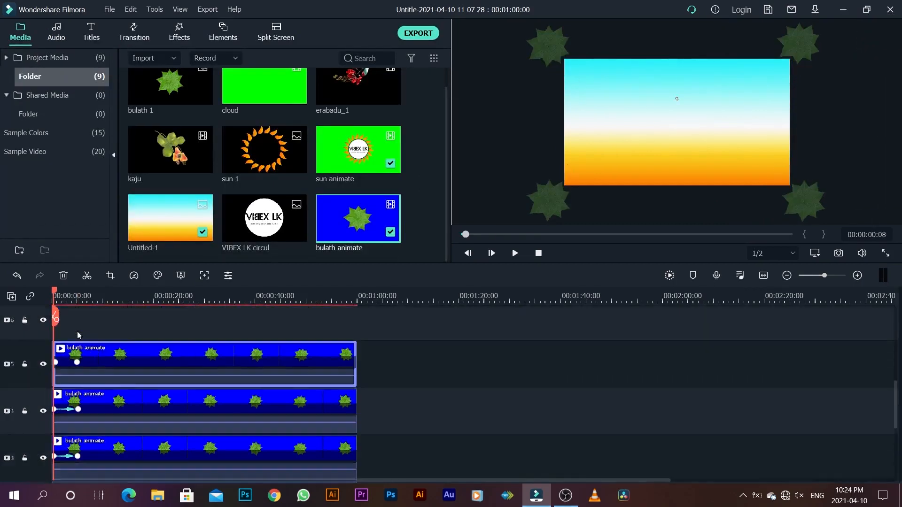
left_click(56, 363)
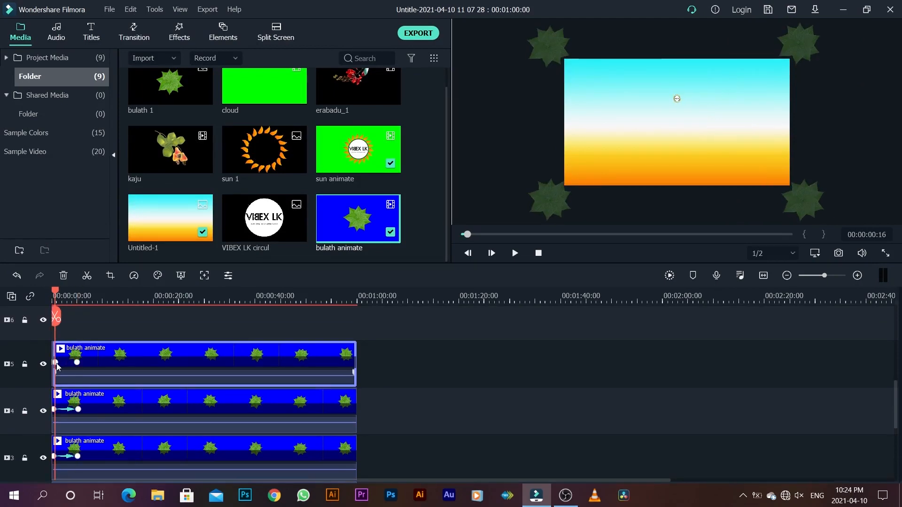
left_click(54, 296)
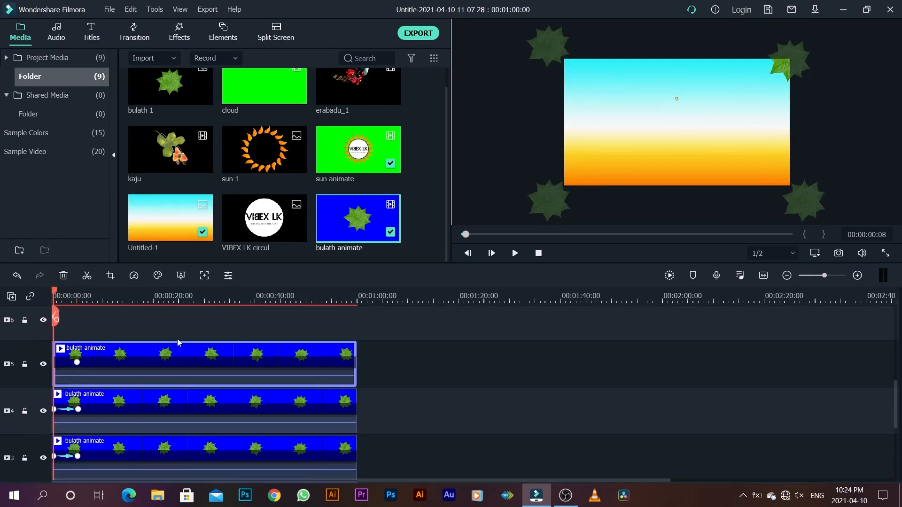
Step: Key the track 5 leaf at 00:00:00:08 with the upper-right leaf outside the frame at X 21.0, Y 36.1, and accept the animation
right_click(171, 363)
left_click(210, 292)
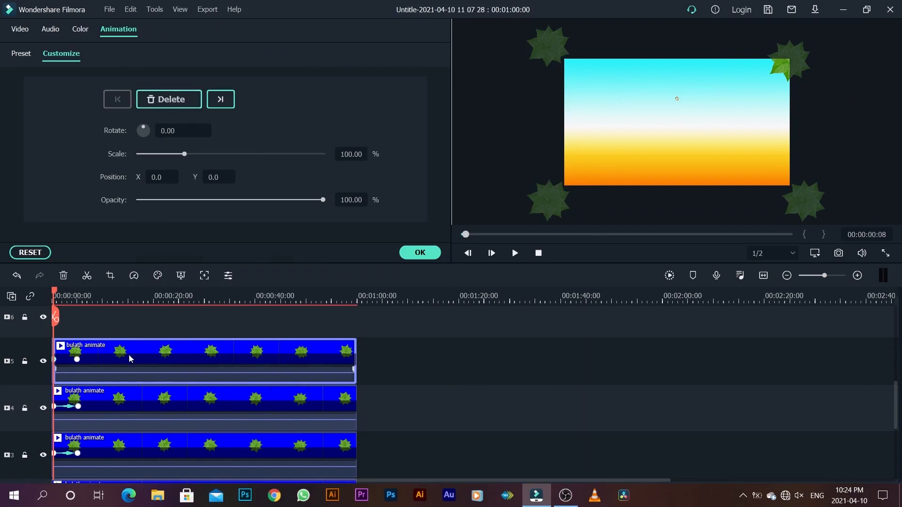
left_click_drag(798, 49, 808, 35)
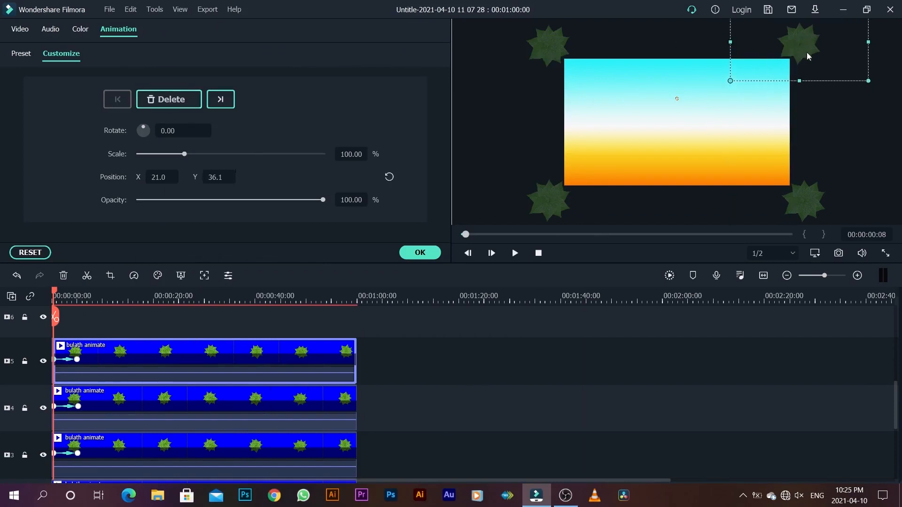
left_click(419, 253)
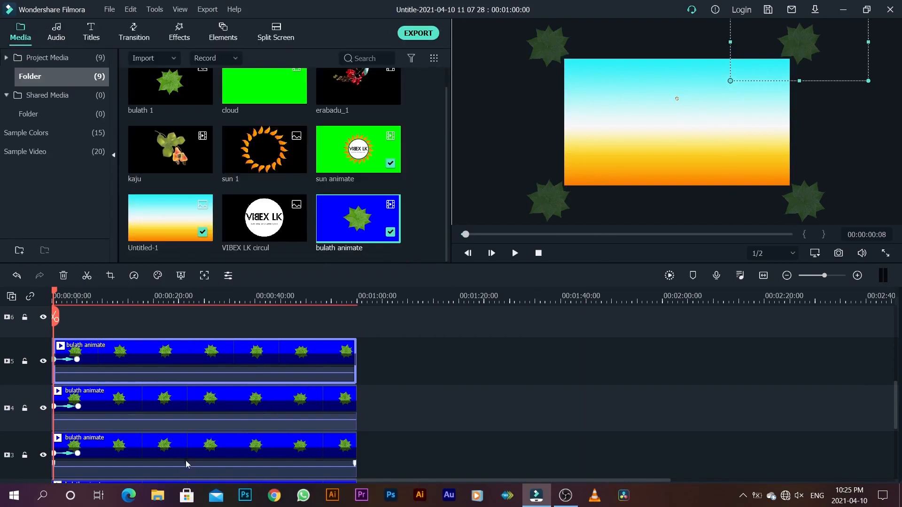
Step: Play the sequence to about 12 seconds to review all four leaves sliding into the corners
key("space")
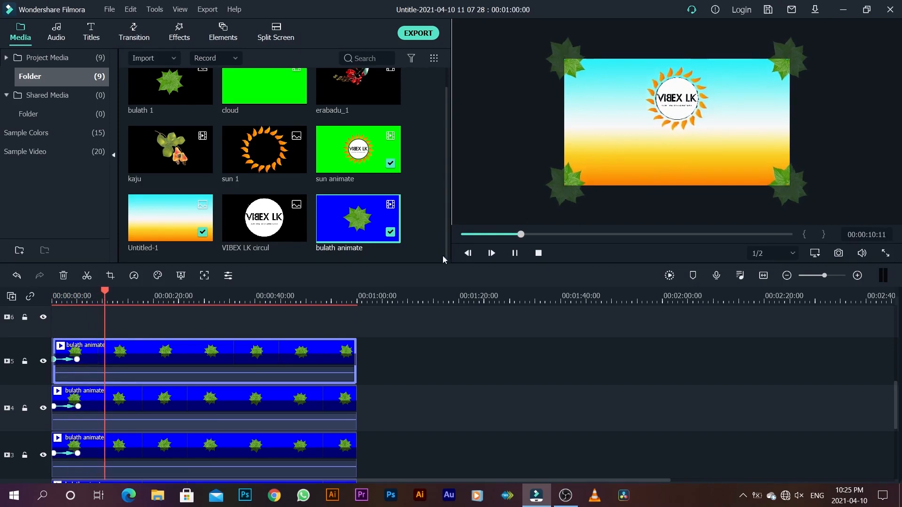
scroll(106, 413, "up", 1)
key("space")
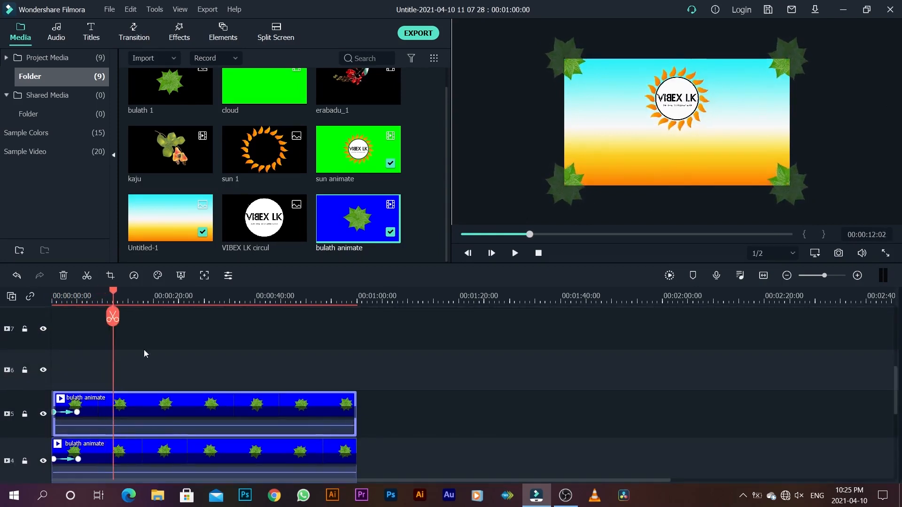
Step: Place the cloud clip on track 6 at the start of the sequence
scroll(173, 293, "up", 1)
scroll(210, 219, "up", 1)
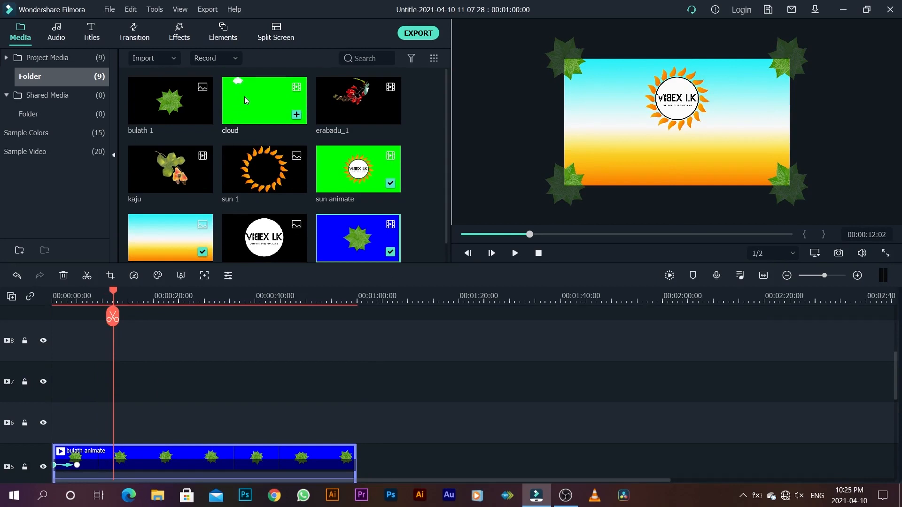
left_click_drag(247, 83, 60, 421)
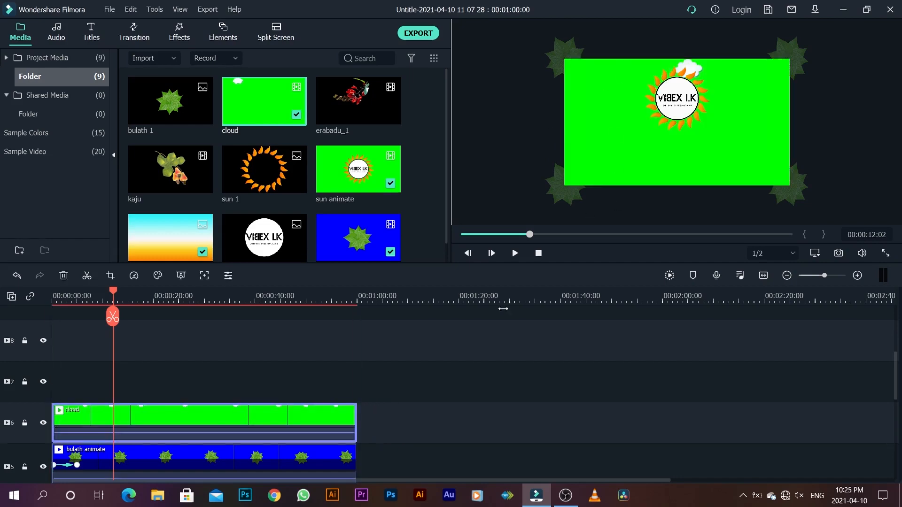
Step: Enable Chroma Key on the cloud clip to remove its green background, and accept the settings
right_click(212, 413)
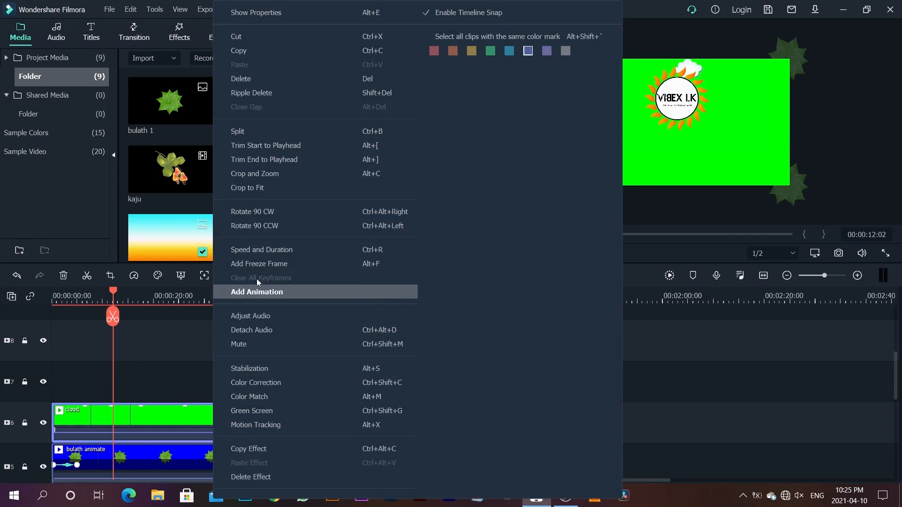
left_click(244, 16)
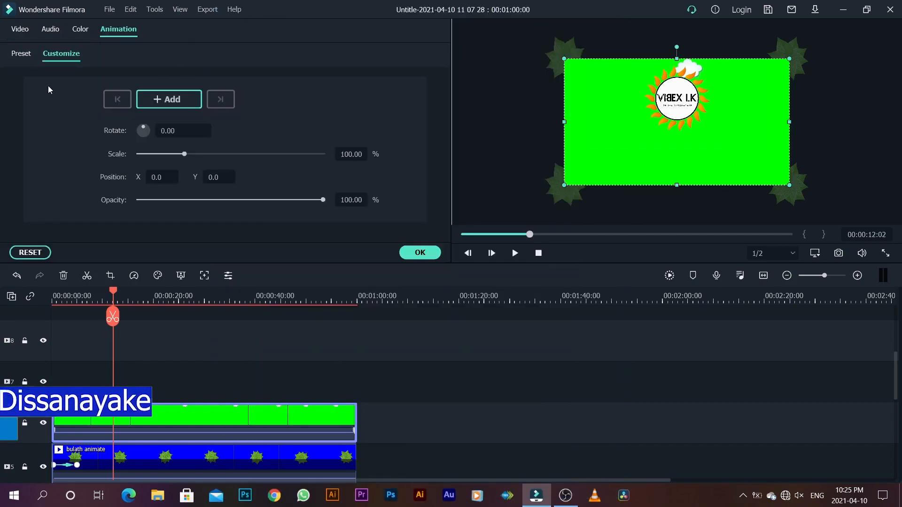
left_click(22, 31)
scroll(97, 160, "down", 2)
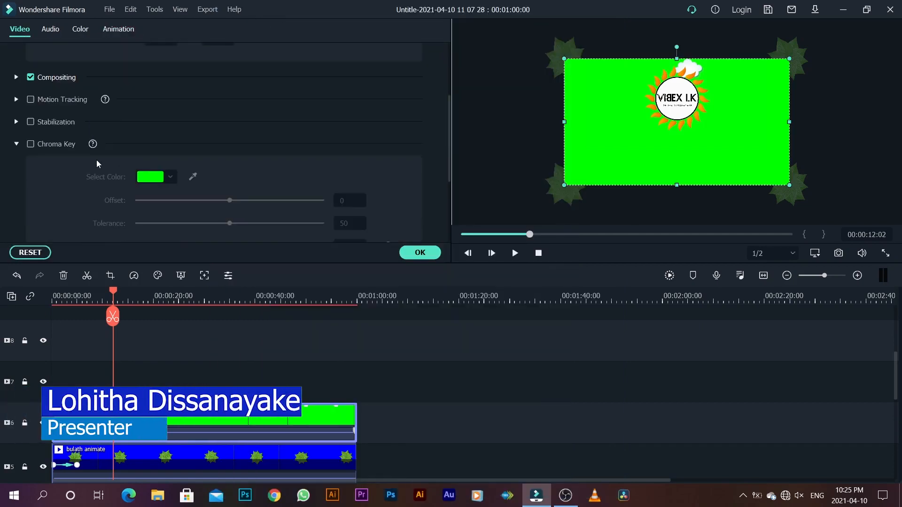
left_click(31, 144)
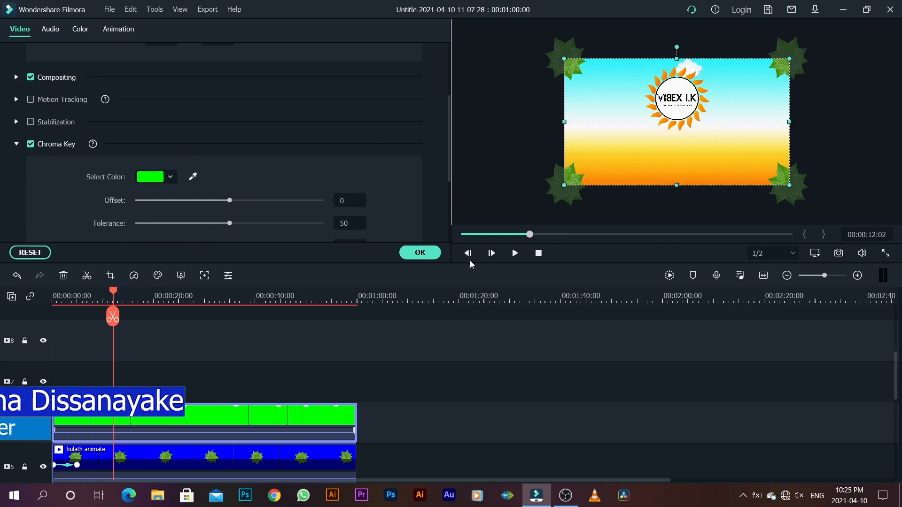
left_click(420, 253)
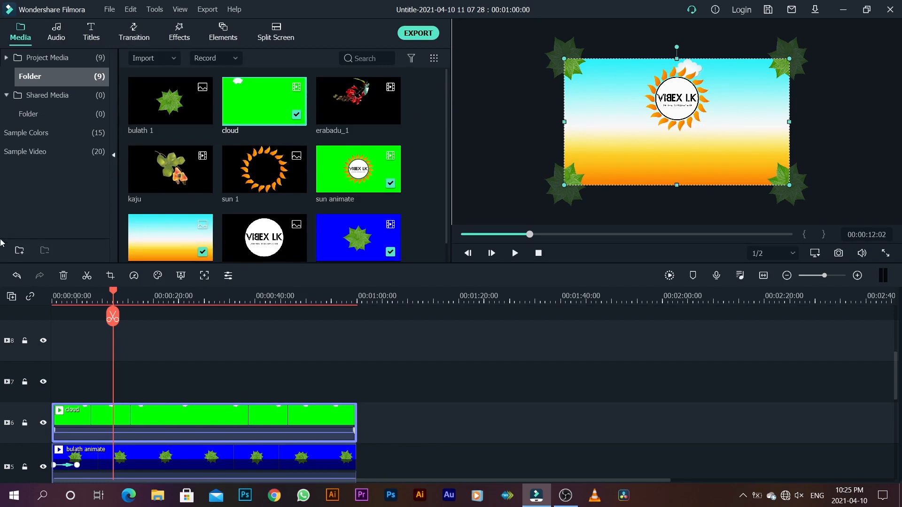
Step: Set the preview zoom level to Fit and return the playhead to the sequence start
left_click(816, 254)
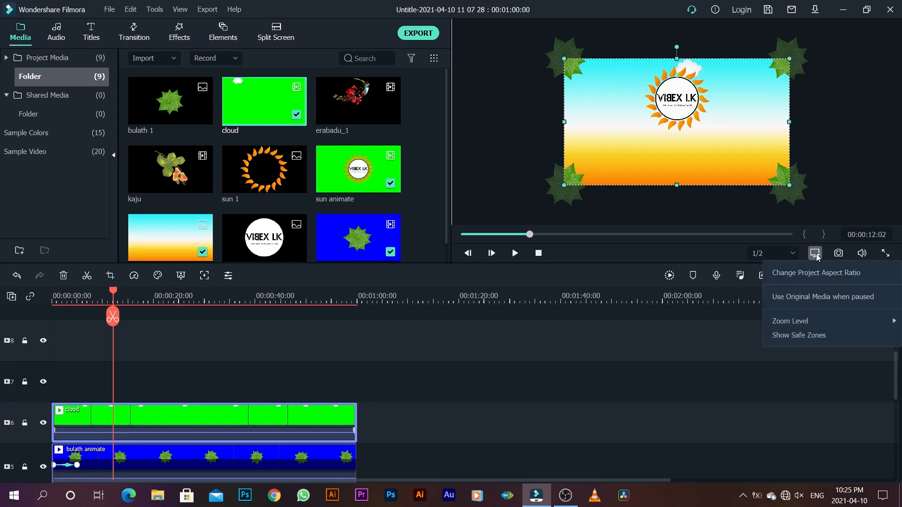
mouse_move(821, 323)
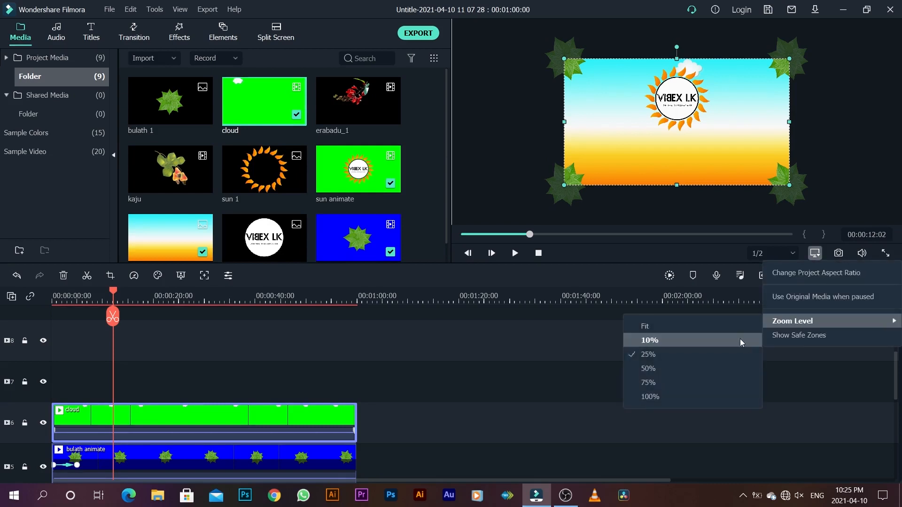
left_click(721, 331)
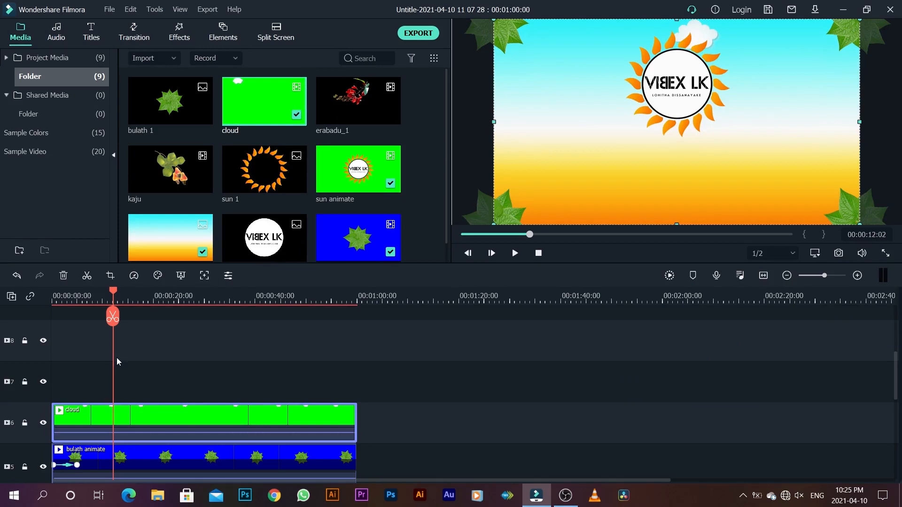
left_click_drag(113, 293, 50, 307)
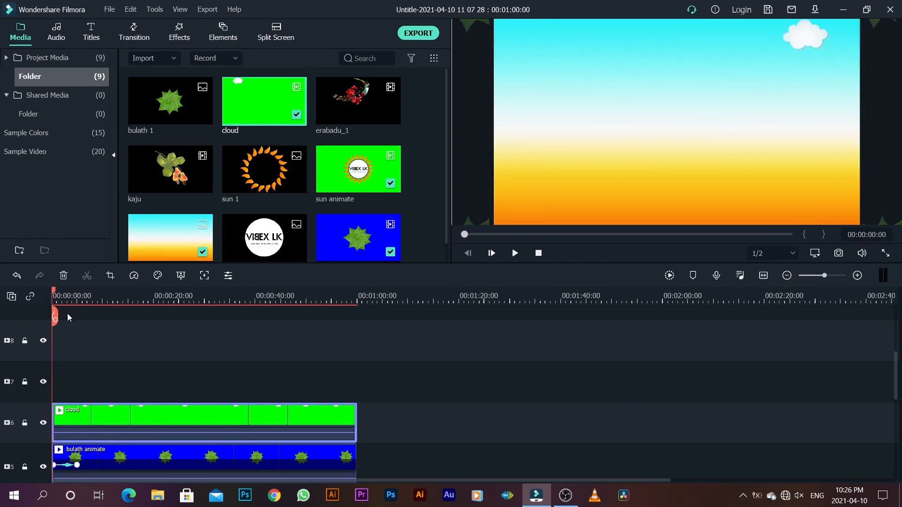
Step: Play the sequence to about 12 seconds to review the keyed cloud's motion, and return the playhead to the start
key("space")
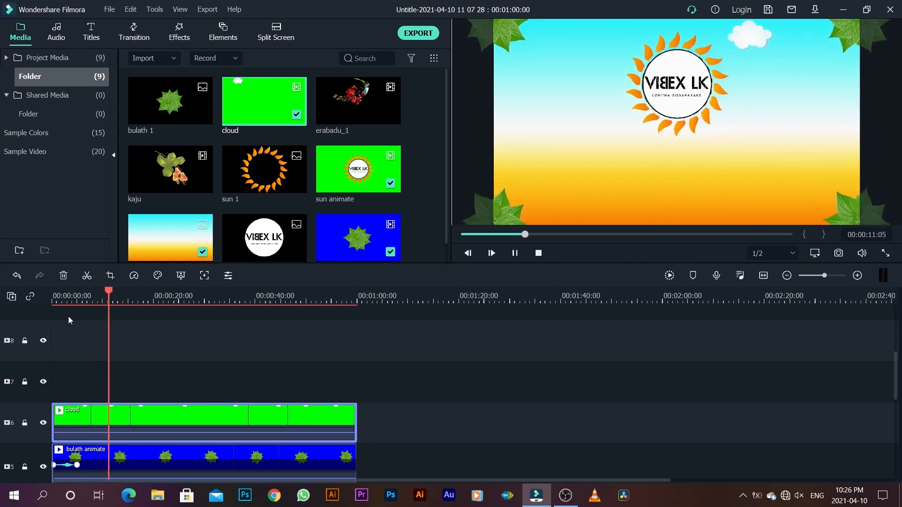
key("space")
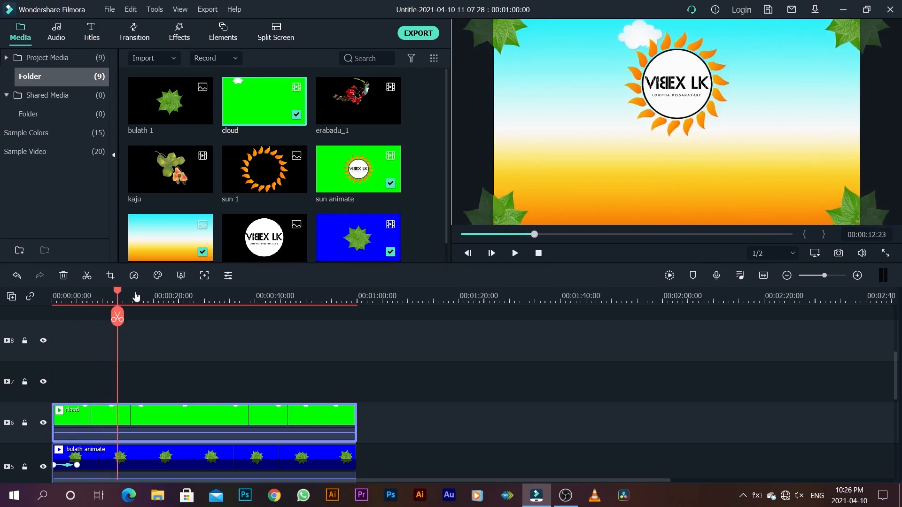
left_click_drag(118, 293, 44, 311)
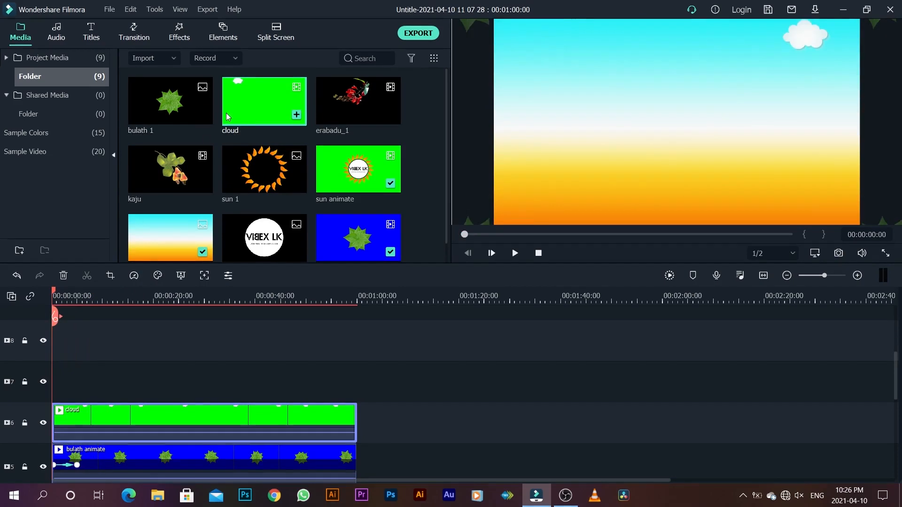
Step: Place a second cloud clip on track 7 at the sequence start and remove its green background with Chroma Key
left_click_drag(252, 106, 73, 379)
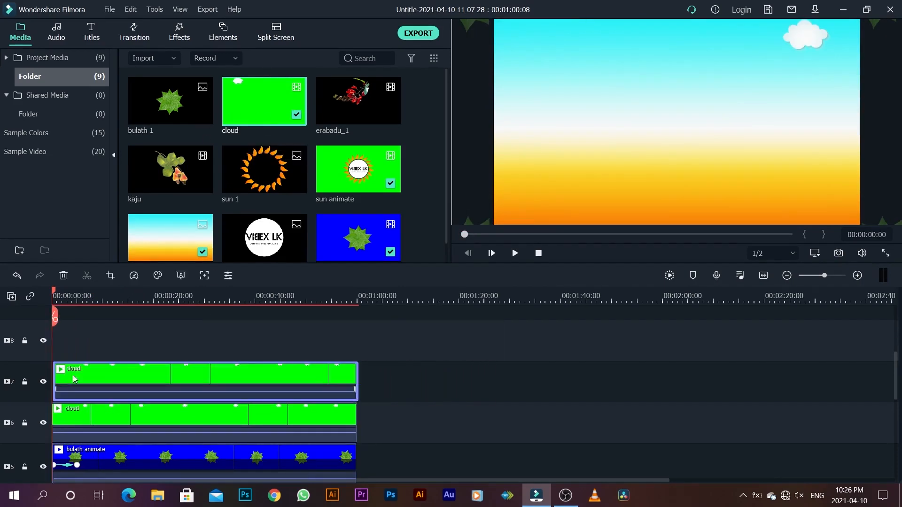
left_click(57, 296)
double_click(151, 376)
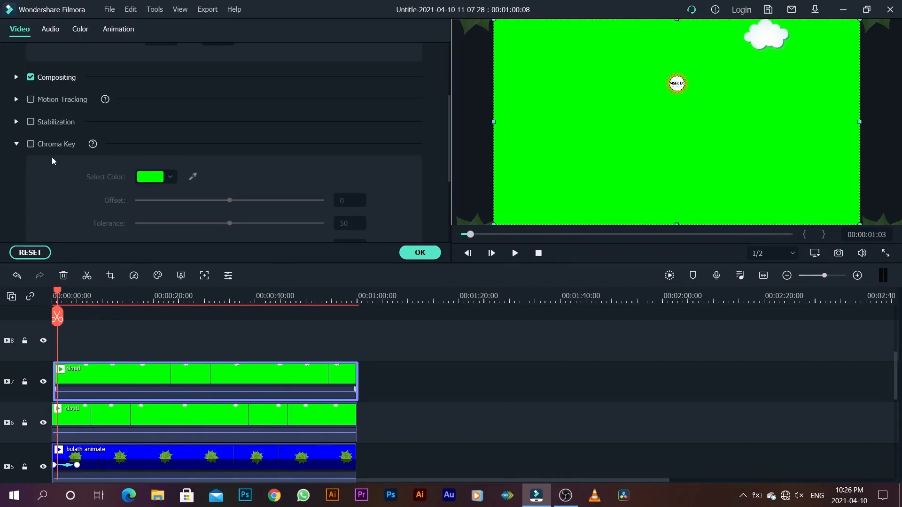
left_click(31, 143)
Step: Scale the track 7 cloud to 82.80%, set its position to X 183 and Y -60, and accept the settings
scroll(64, 112, "up", 5)
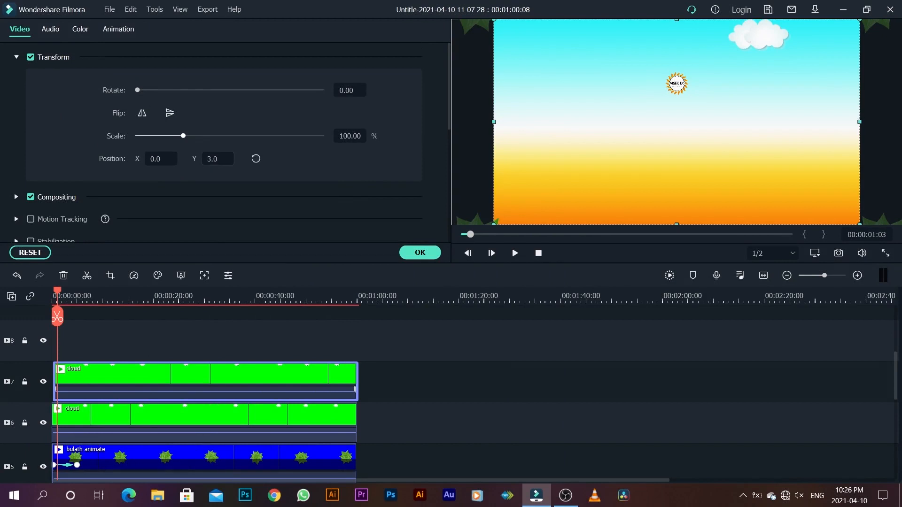
left_click_drag(219, 159, 56, 159)
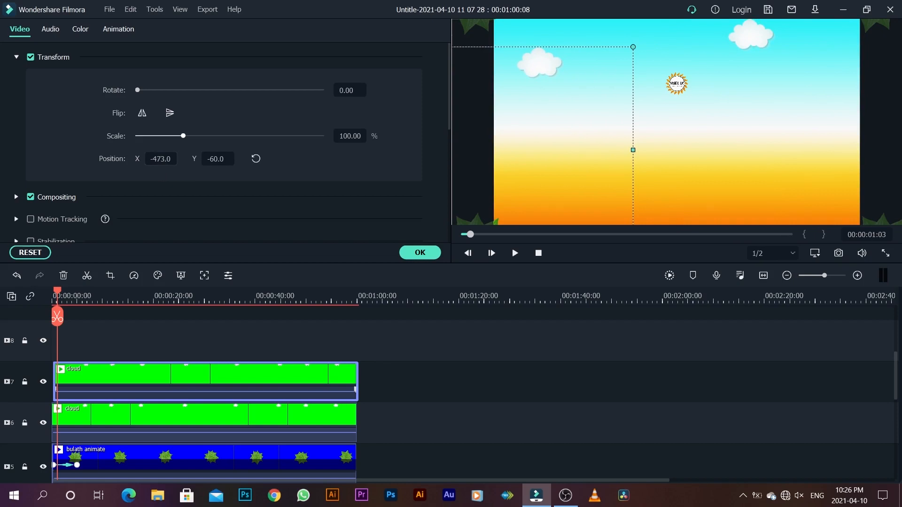
left_click_drag(59, 160, 95, 160)
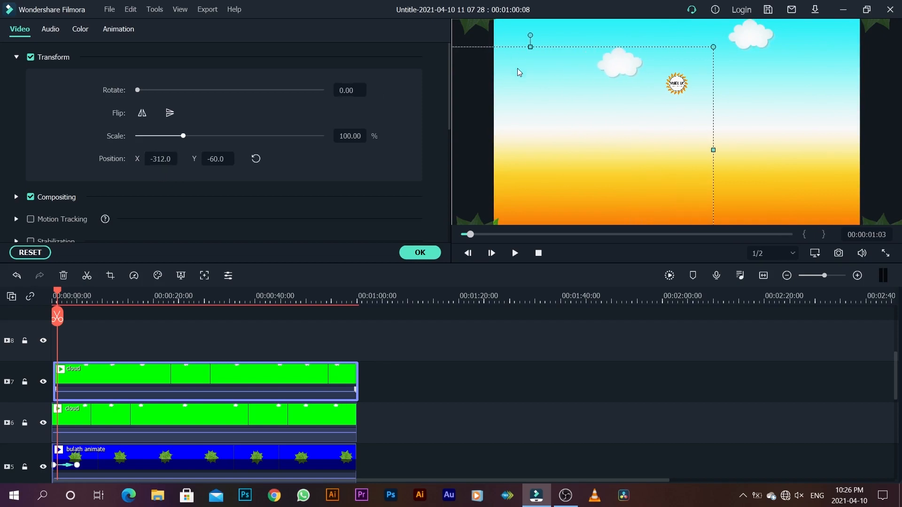
left_click_drag(182, 137, 210, 158)
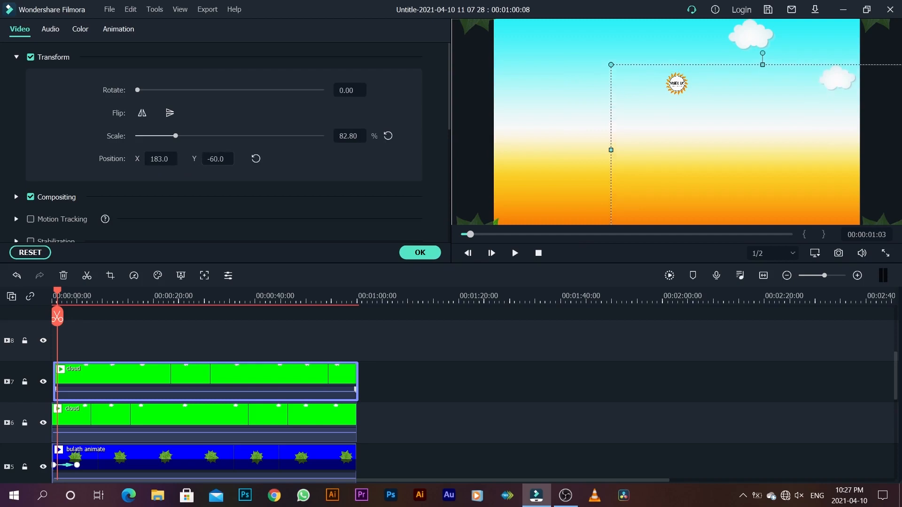
left_click(420, 254)
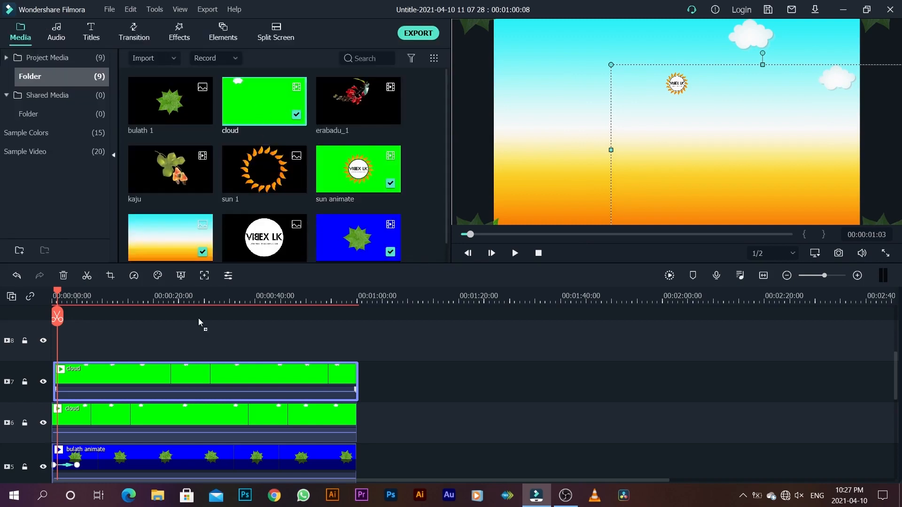
Step: Place a third cloud clip on track 8, aligned to the sequence start, and enable Chroma Key on it
left_click_drag(200, 323, 61, 348)
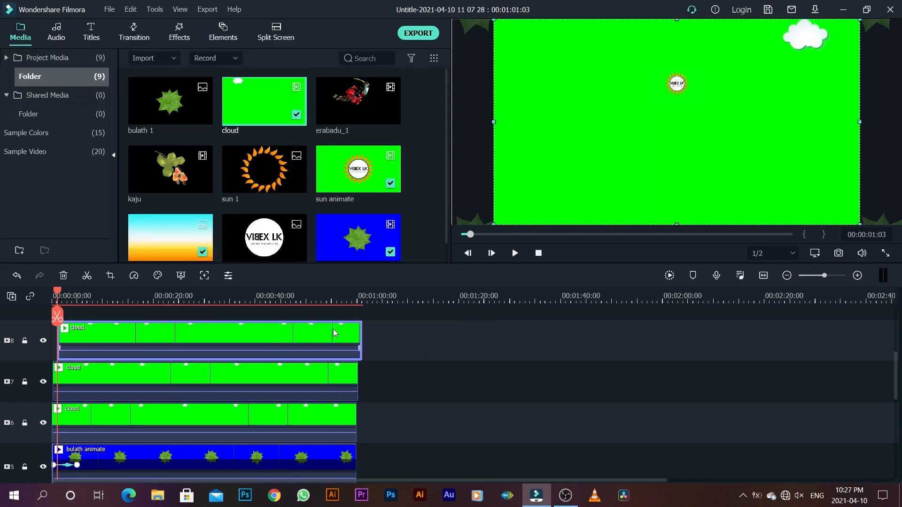
left_click_drag(261, 337, 254, 337)
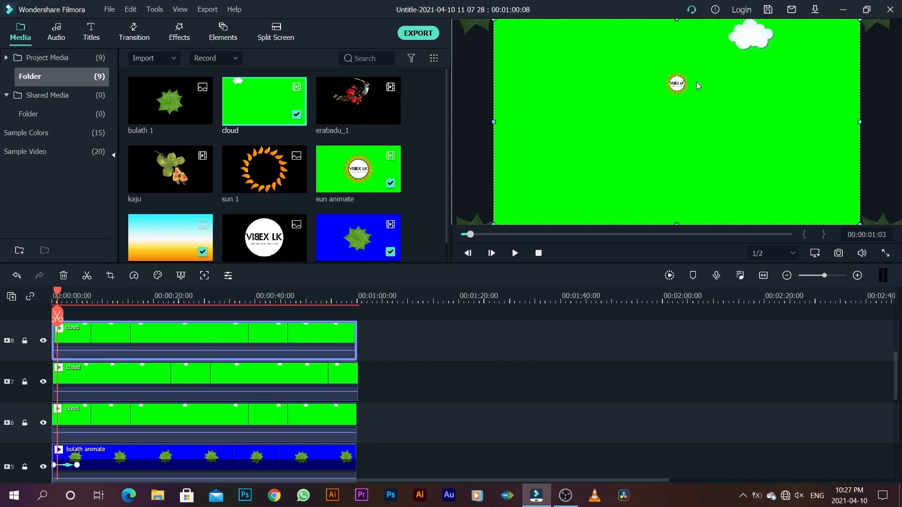
right_click(140, 328)
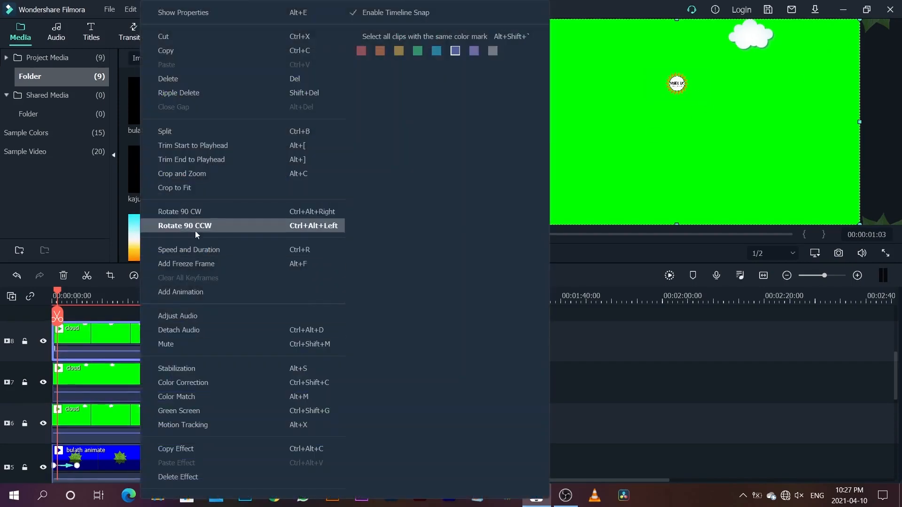
left_click(193, 291)
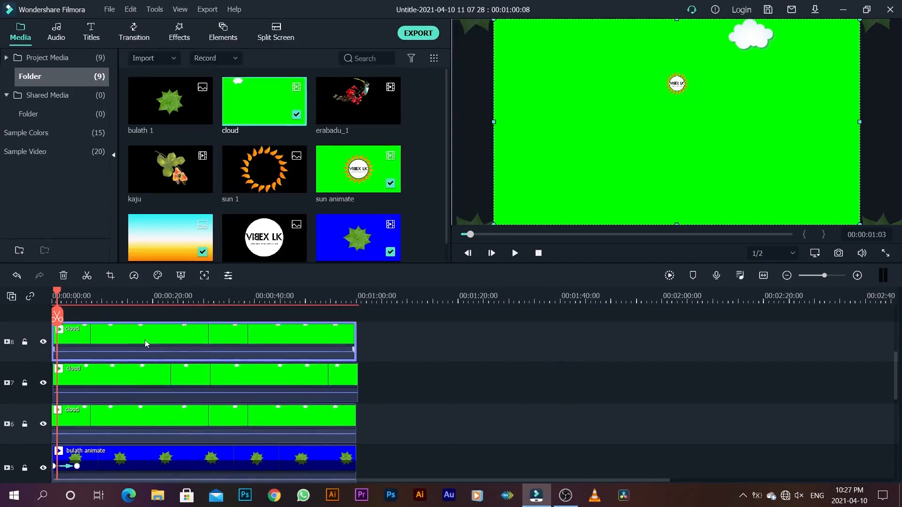
right_click(145, 340)
left_click(213, 14)
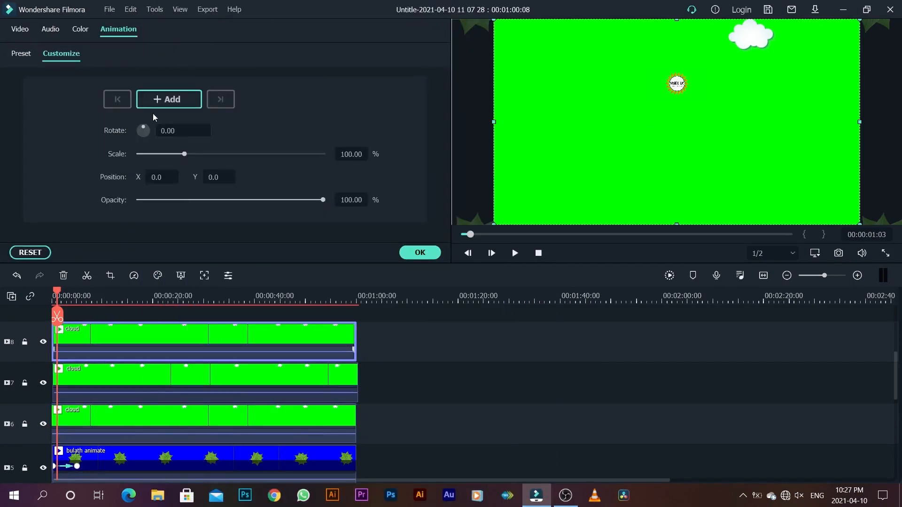
left_click(19, 28)
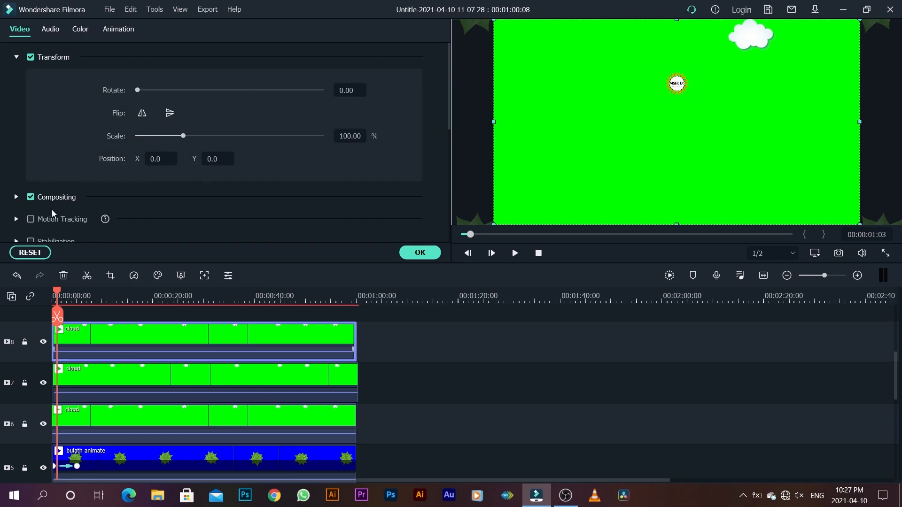
scroll(53, 213, "down", 5)
scroll(62, 199, "up", 1)
left_click(52, 86)
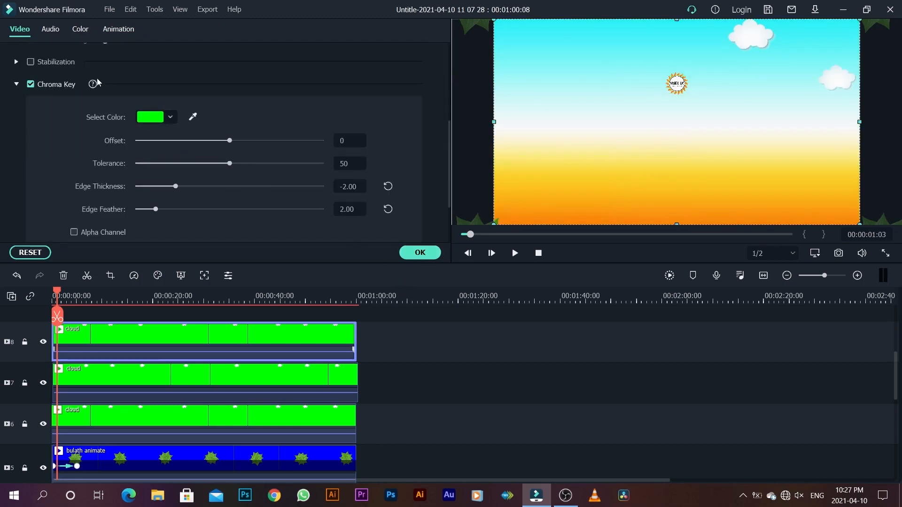
Step: Flip the track 8 cloud horizontally, with scale 87.90% and position X -37, Y -39, and return the playhead to the start
scroll(82, 136, "up", 4)
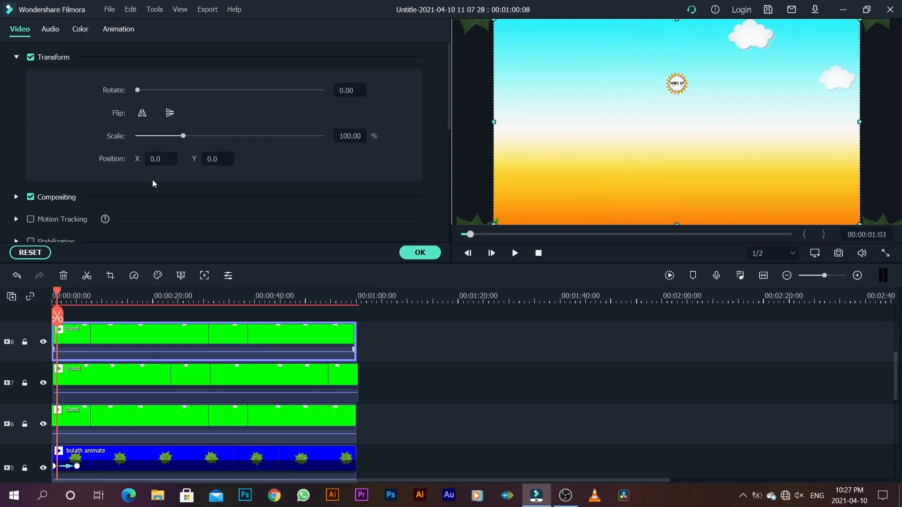
left_click(141, 113)
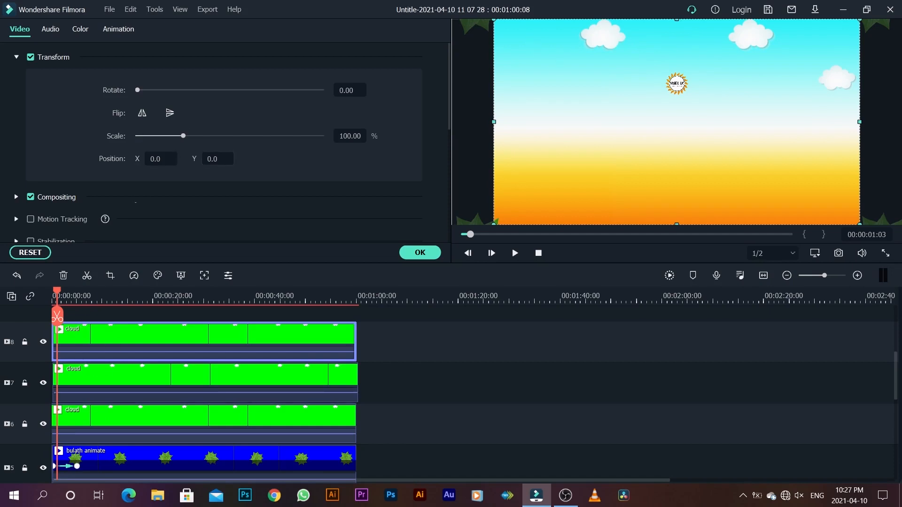
left_click_drag(217, 159, 143, 159)
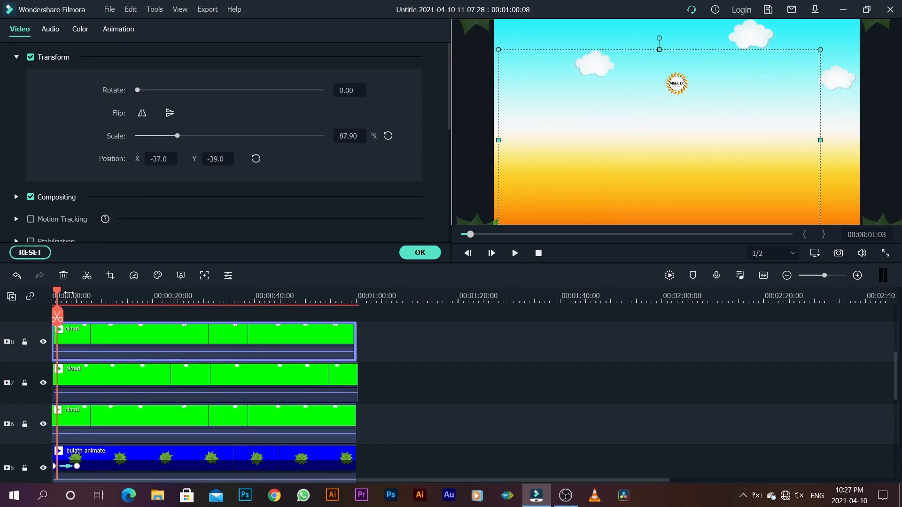
left_click(52, 293)
Step: Place a fourth cloud clip on track 9 at the sequence start and key out its green background
scroll(111, 325, "up", 7)
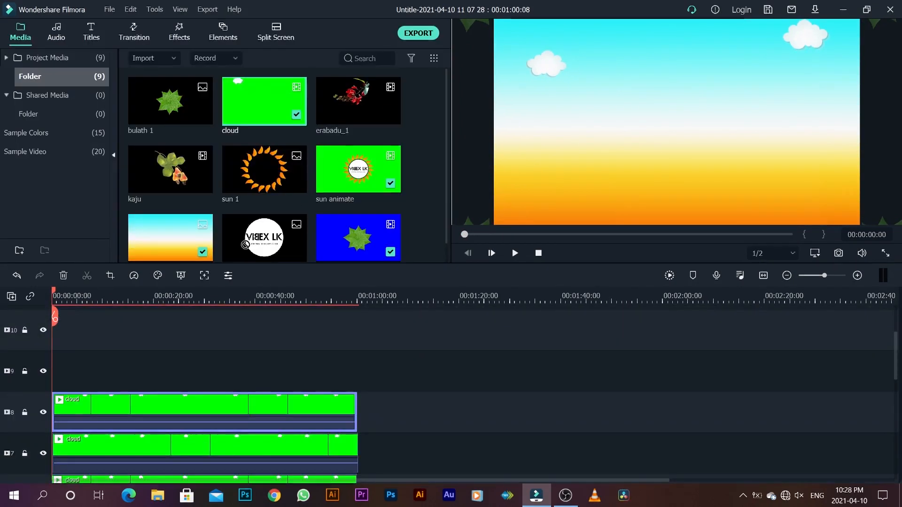
left_click_drag(245, 245, 147, 371)
right_click(237, 364)
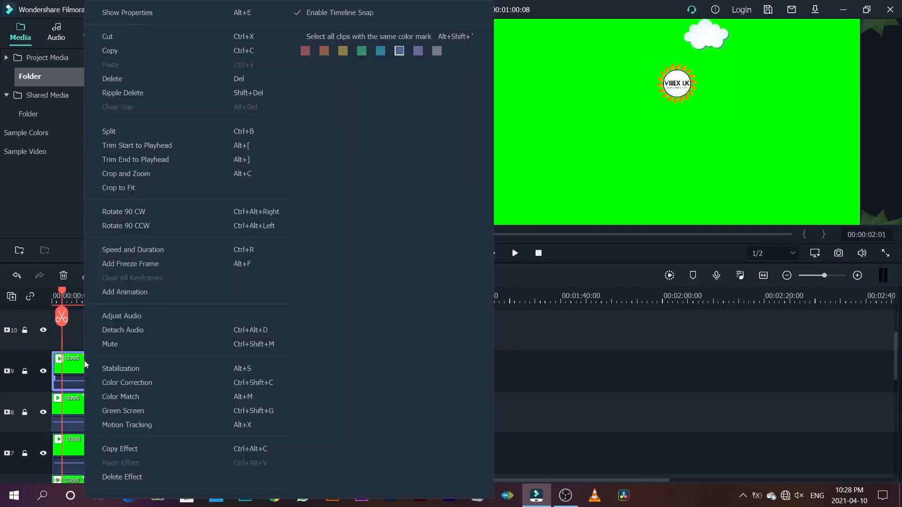
left_click(272, 391)
Step: Scale the track 9 cloud to 84.08%, position it at X -62 and Y -93, and return the playhead to the start
left_click(176, 136)
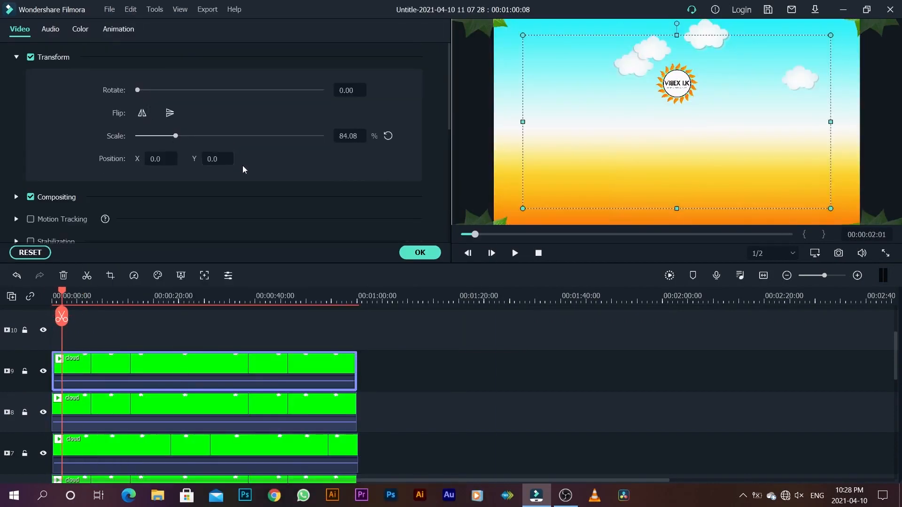
left_click_drag(217, 159, 174, 159)
left_click_drag(162, 159, 133, 159)
left_click_drag(62, 292, 51, 293)
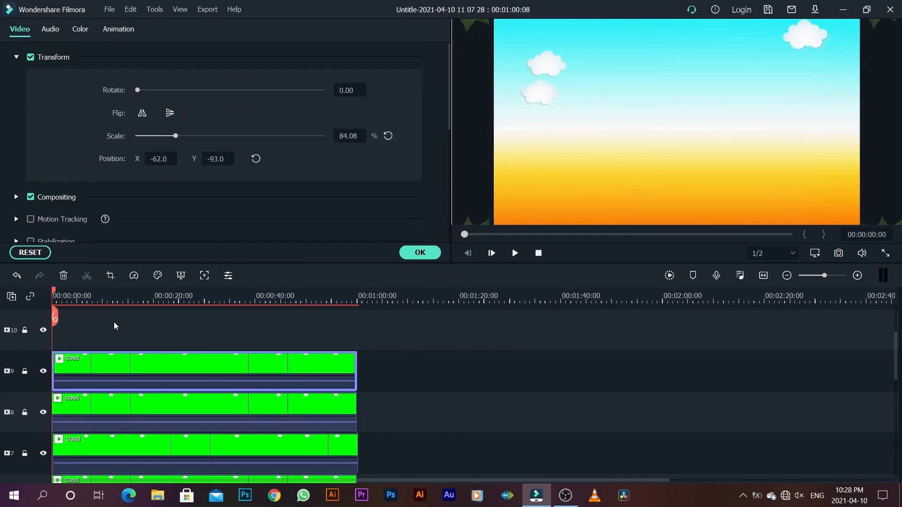
Step: Set the track 7 cloud's X position to 73 and accept the settings
left_click(118, 456)
scroll(119, 451, "down", 1)
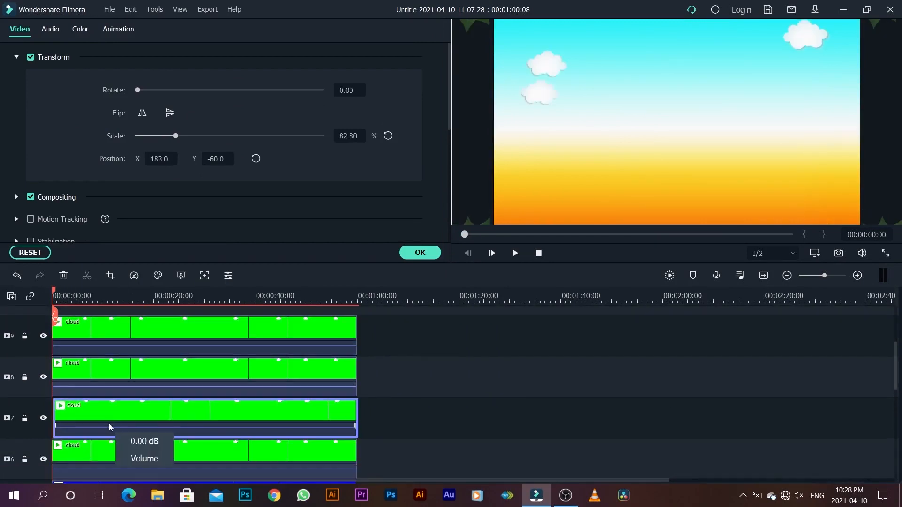
left_click(94, 378)
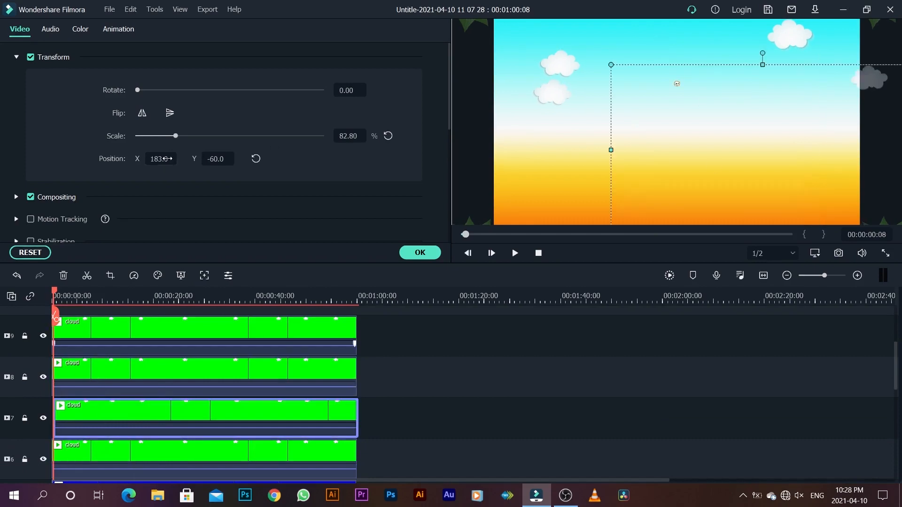
left_click_drag(163, 158, 147, 159)
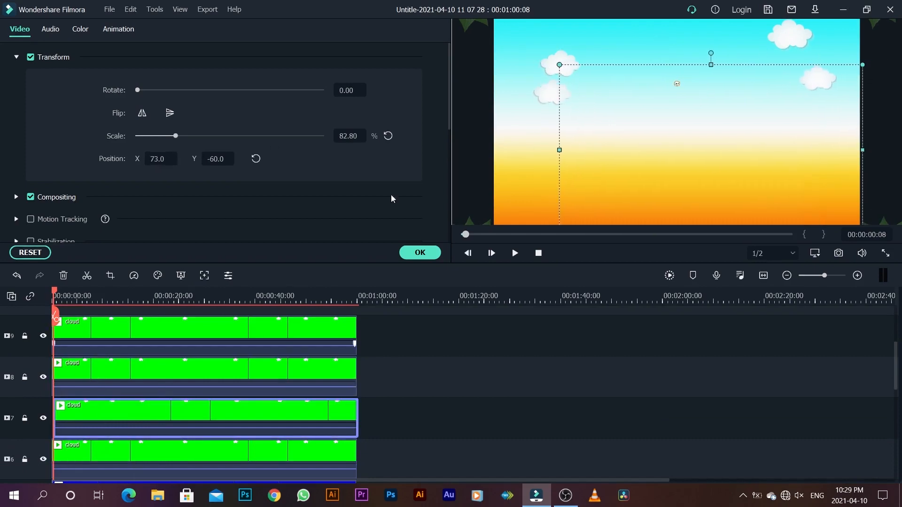
left_click(420, 253)
Step: Play the sequence to about 10 seconds to review all four clouds, and return the playhead to the start
key("space")
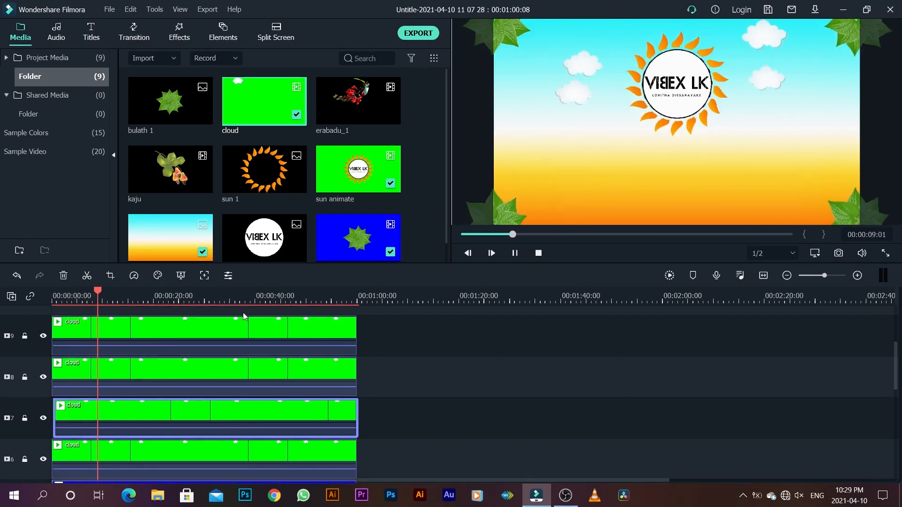
key("space")
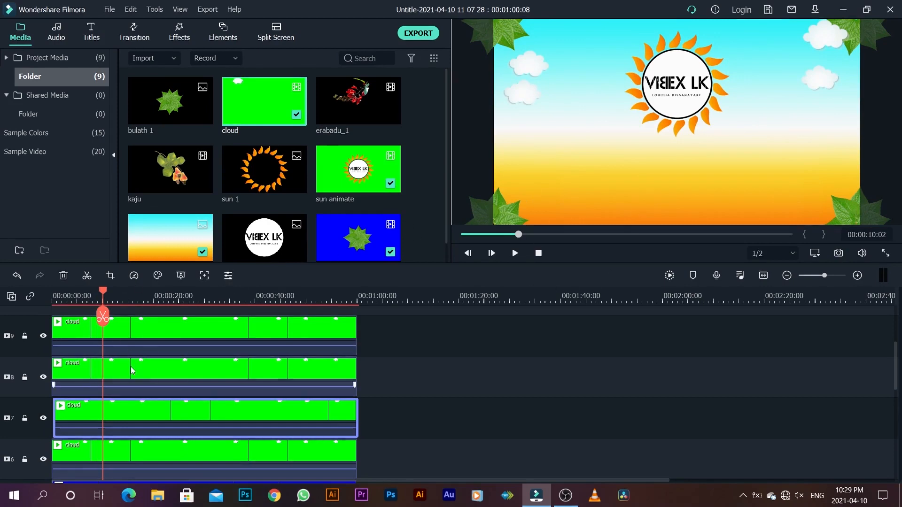
scroll(132, 371, "down", 1)
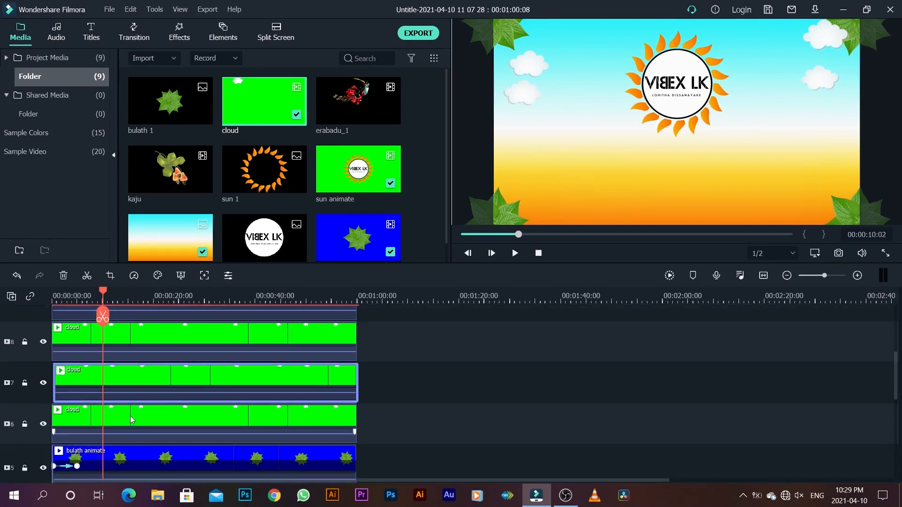
left_click_drag(103, 292, 53, 303)
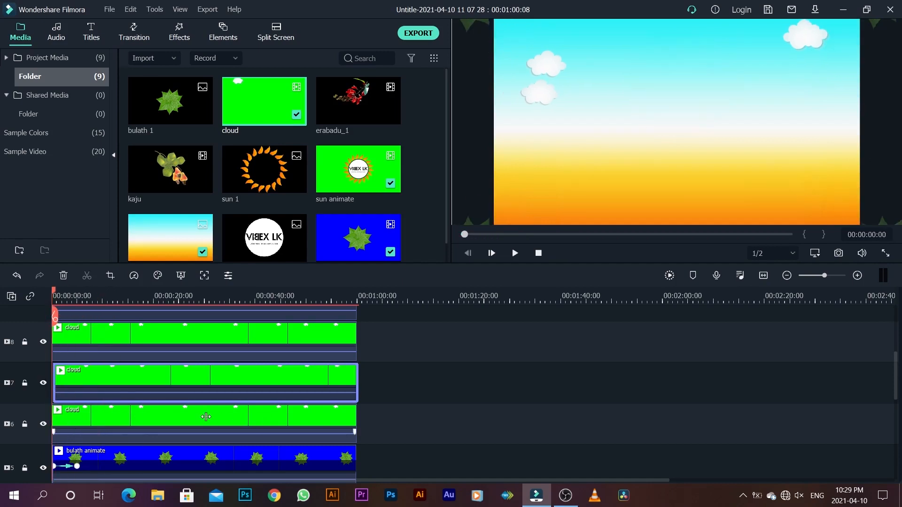
Step: Add an animation keyframe at the sequence start to the cloud clip on track 6
left_click(72, 413)
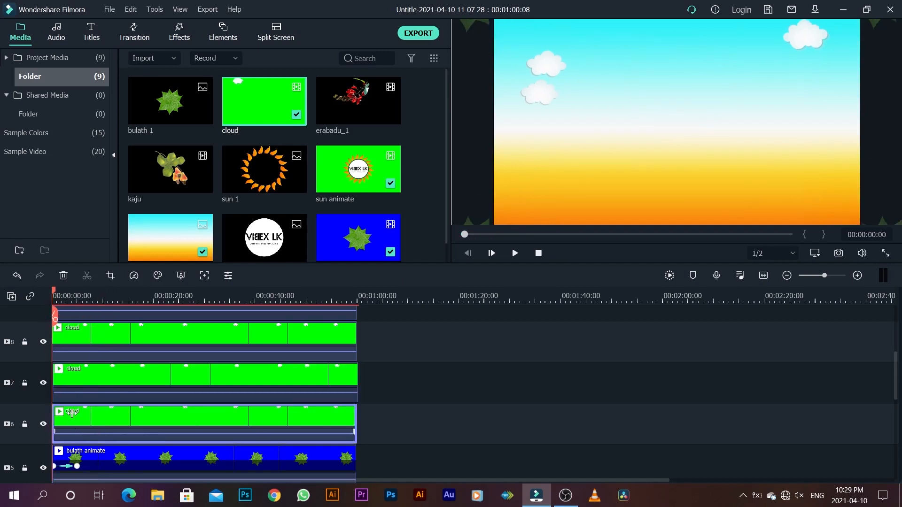
right_click(72, 414)
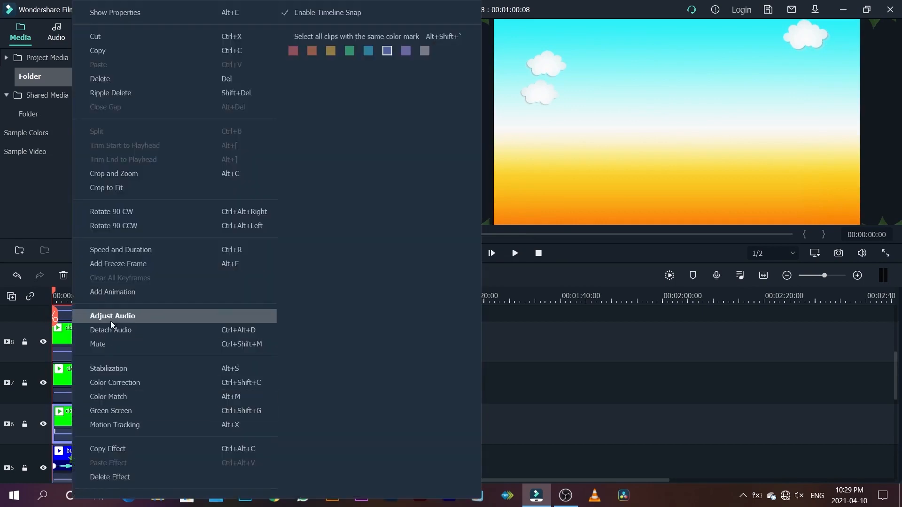
left_click(107, 292)
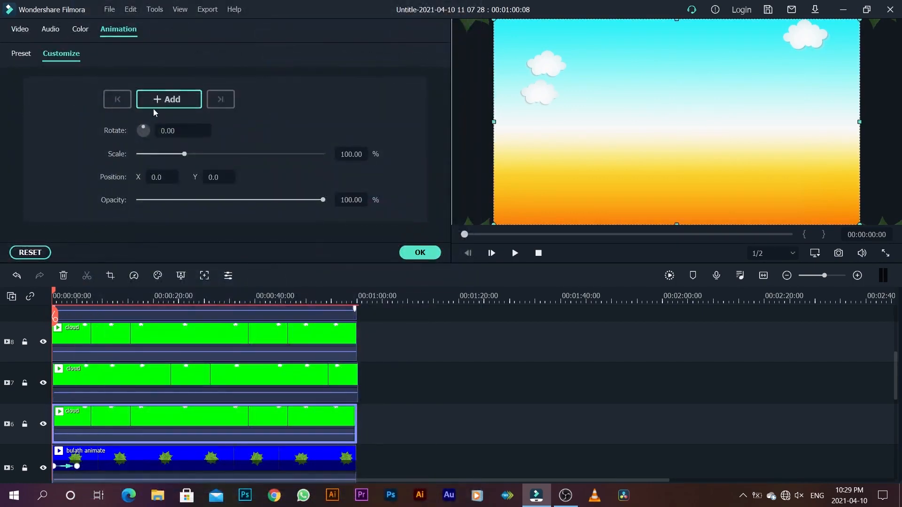
left_click(164, 100)
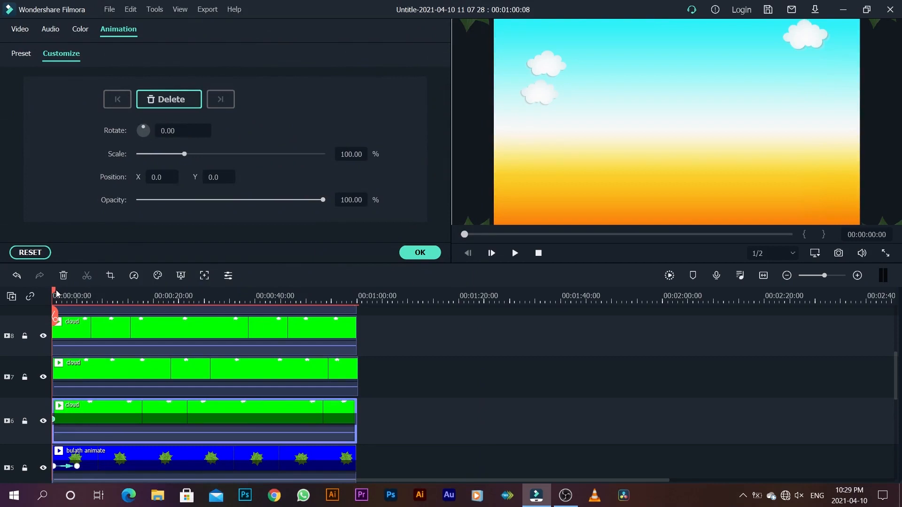
Step: Add a second keyframe at 00:00:05:04 to the track 6 cloud, set its first keyframe's opacity to 0%, and accept the animation
left_click_drag(56, 294, 78, 297)
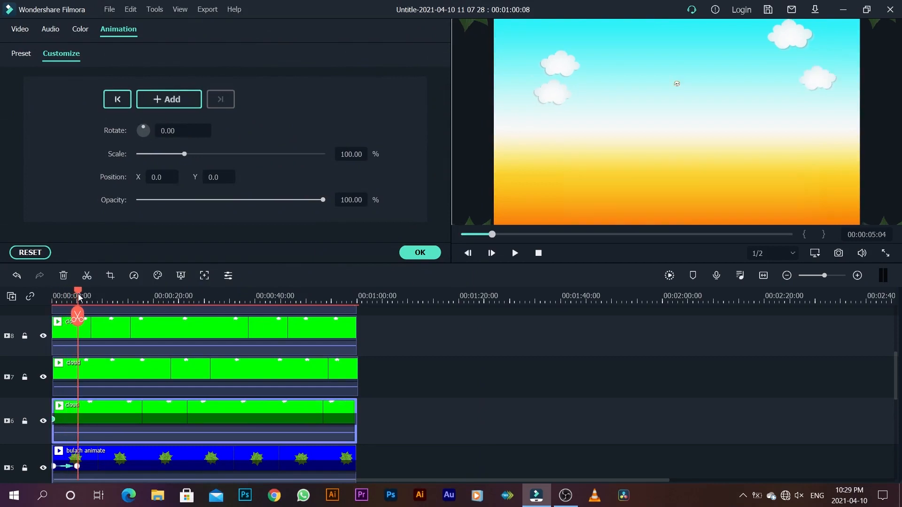
left_click(146, 101)
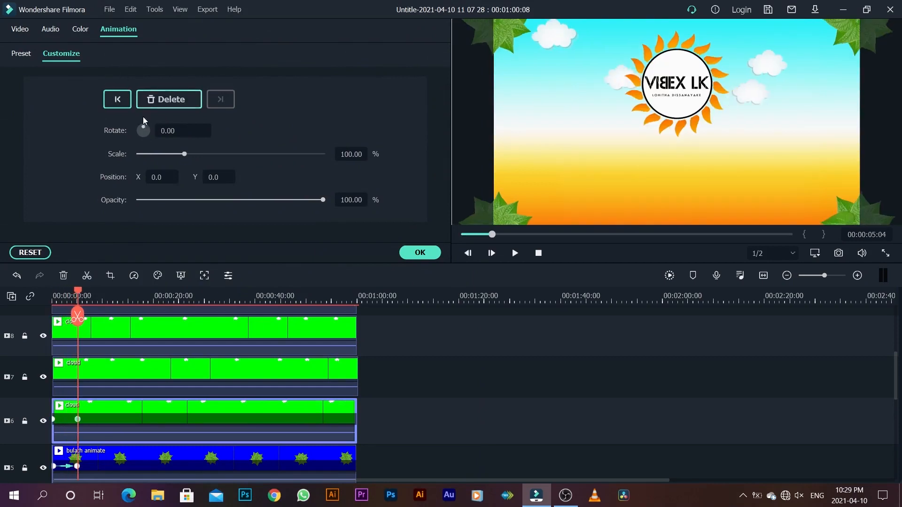
left_click(54, 419)
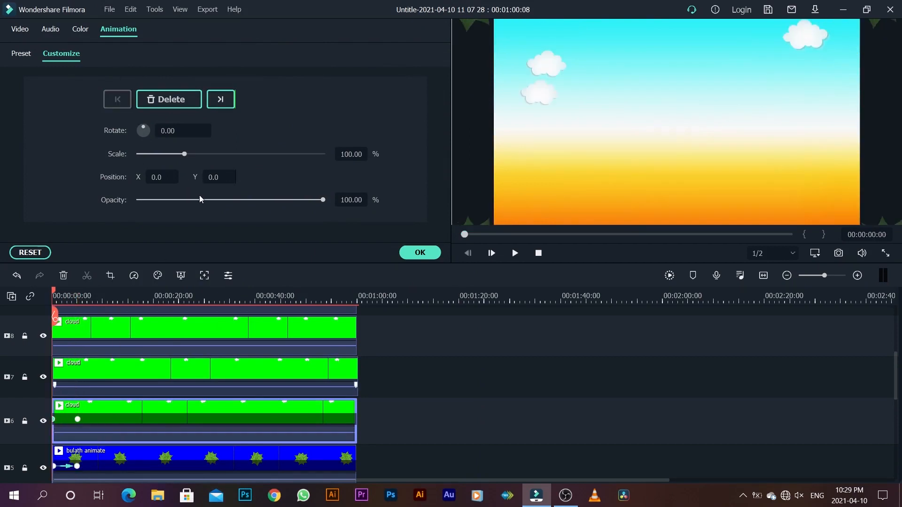
left_click_drag(323, 201, 124, 211)
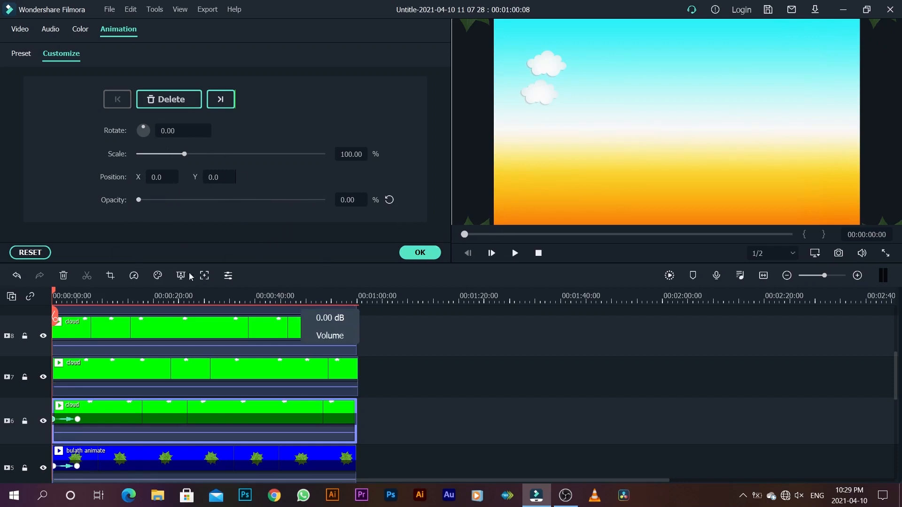
left_click(411, 258)
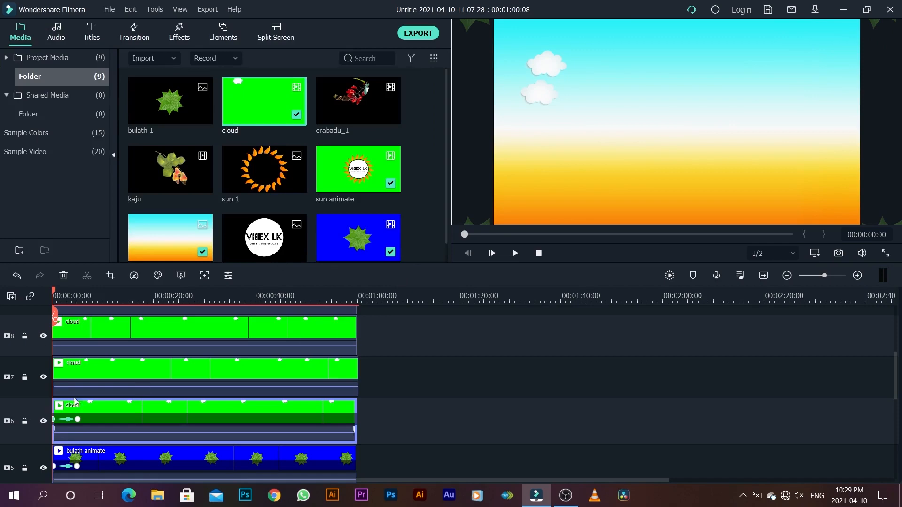
Step: Add animation keyframes to the track 7 cloud at the clip's start and at 00:00:05:04
left_click(96, 375)
right_click(97, 374)
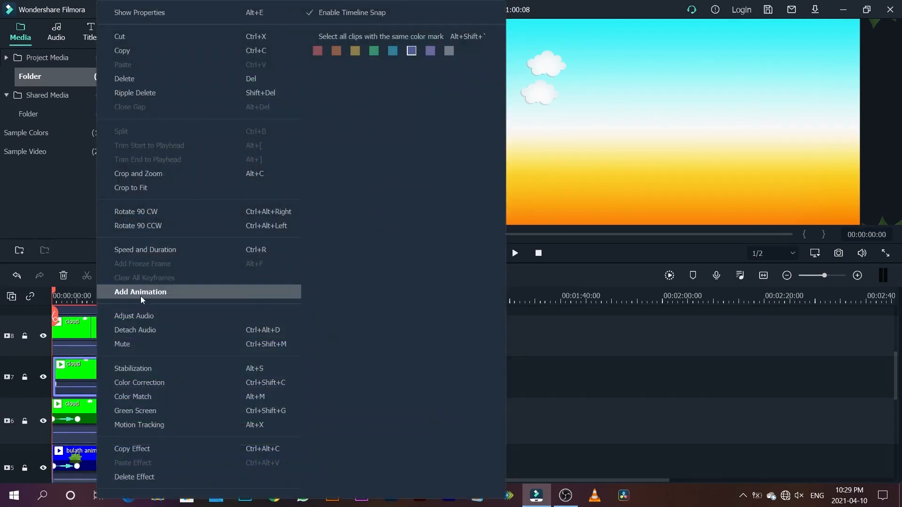
left_click(140, 293)
left_click(168, 100)
left_click(78, 419)
left_click(90, 384)
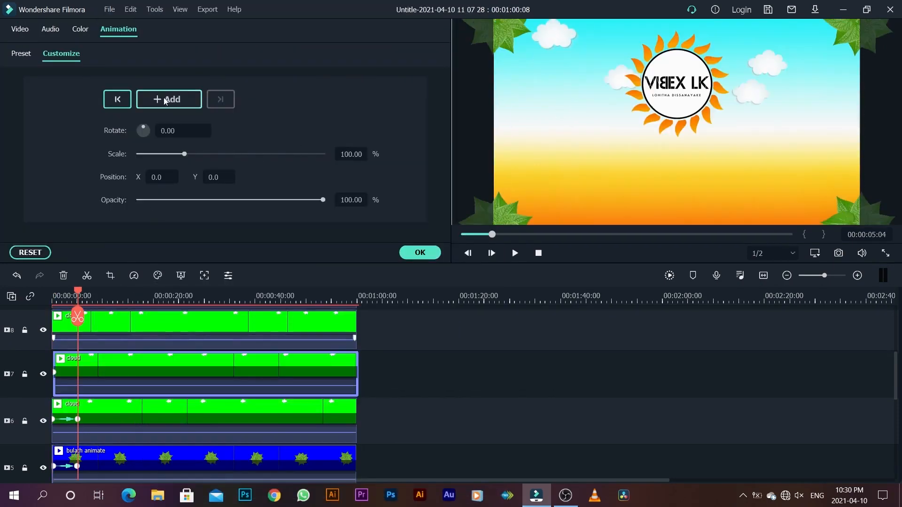
left_click(165, 99)
Step: Set the opacity of the track 7 cloud's first keyframe to 0% and accept the animation
left_click(117, 99)
left_click_drag(323, 200, 137, 200)
left_click(414, 254)
Step: Add an animation keyframe near the sequence start to the cloud clip on track 8
left_click(89, 325)
right_click(89, 325)
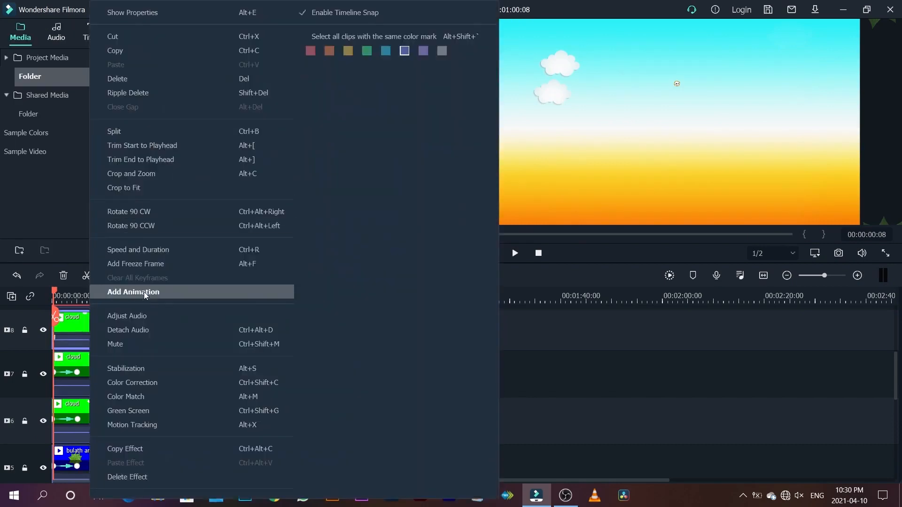
left_click(145, 294)
left_click(163, 100)
Step: Reset the opacity of the track 7 cloud's second keyframe to its default, keeping the first keyframe at 0%
left_click(78, 373)
left_click(158, 103)
left_click(158, 102)
left_click(54, 373)
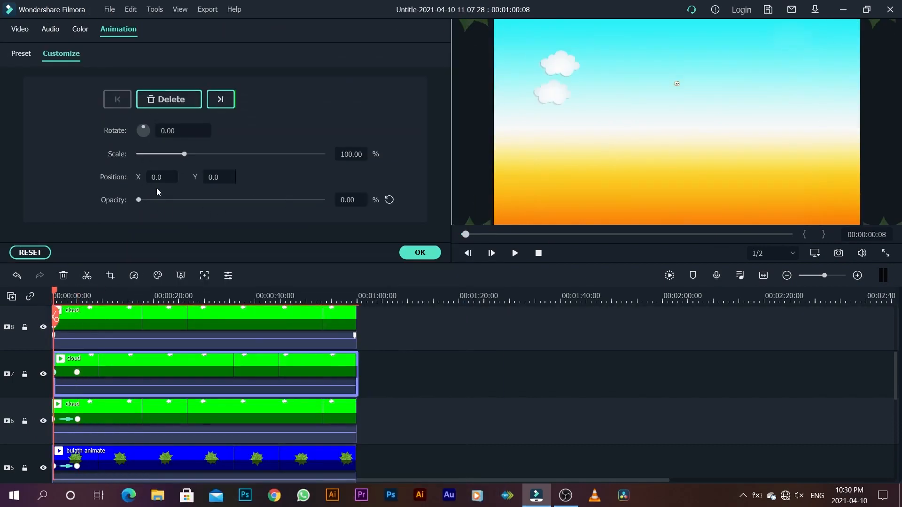
left_click(78, 372)
left_click(389, 201)
left_click(54, 373)
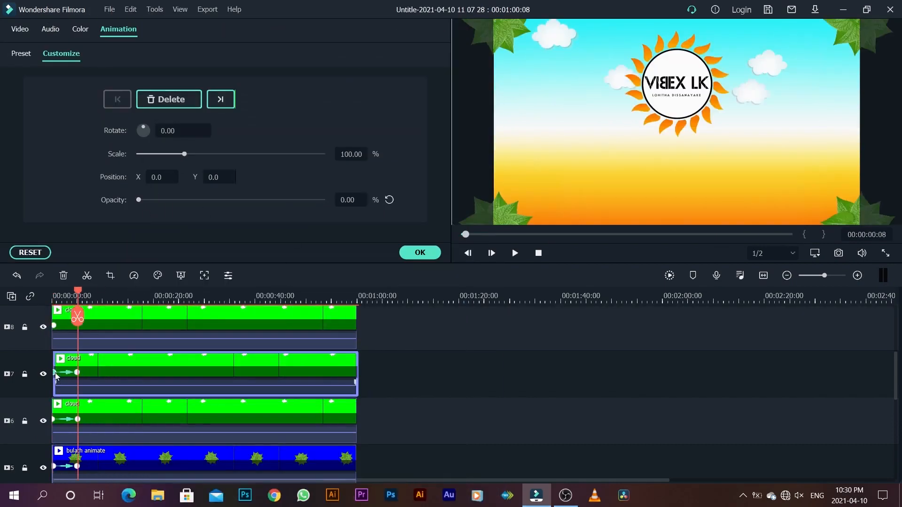
Step: Add a second keyframe at about 5 seconds to the track 8 cloud and set its first keyframe's opacity to 0%
left_click(86, 328)
left_click(78, 372)
left_click(85, 328)
left_click(160, 101)
left_click(54, 327)
left_click_drag(323, 200, 49, 210)
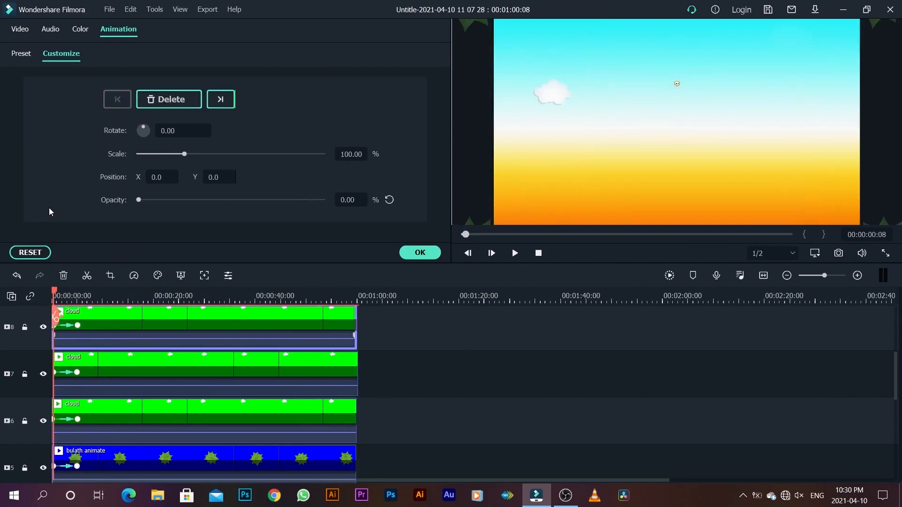
Step: Keyframe the track 9 cloud at the start and about 5 seconds, set the first keyframe's opacity to 0%, and accept the animation
scroll(88, 357, "up", 2)
left_click(89, 350)
left_click(159, 102)
left_click(54, 332)
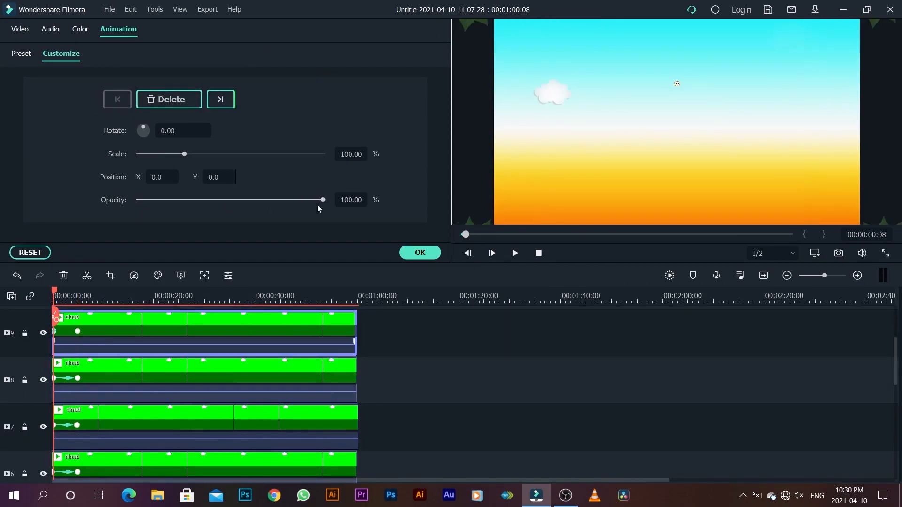
left_click_drag(322, 202, 109, 209)
left_click(420, 253)
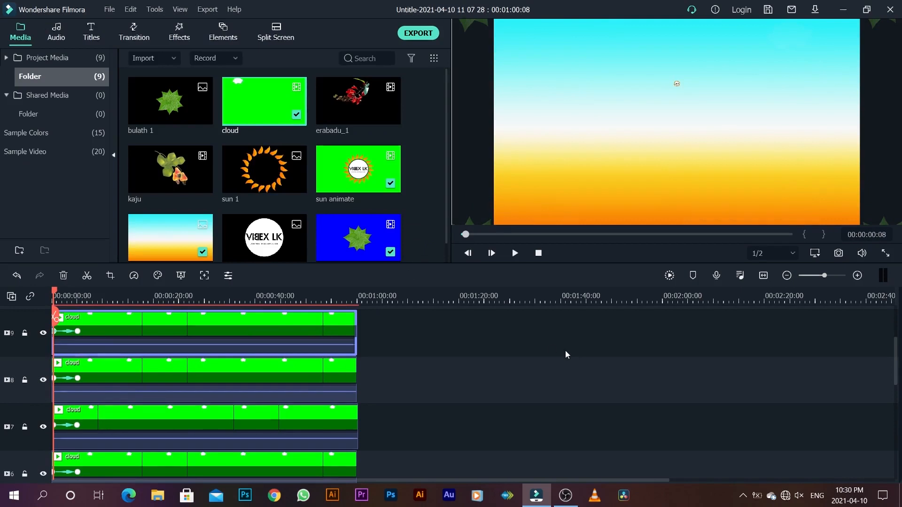
Step: Return the playhead to the sequence start and play the sequence to review the cloud fade-ins
left_click_drag(56, 294, 41, 294)
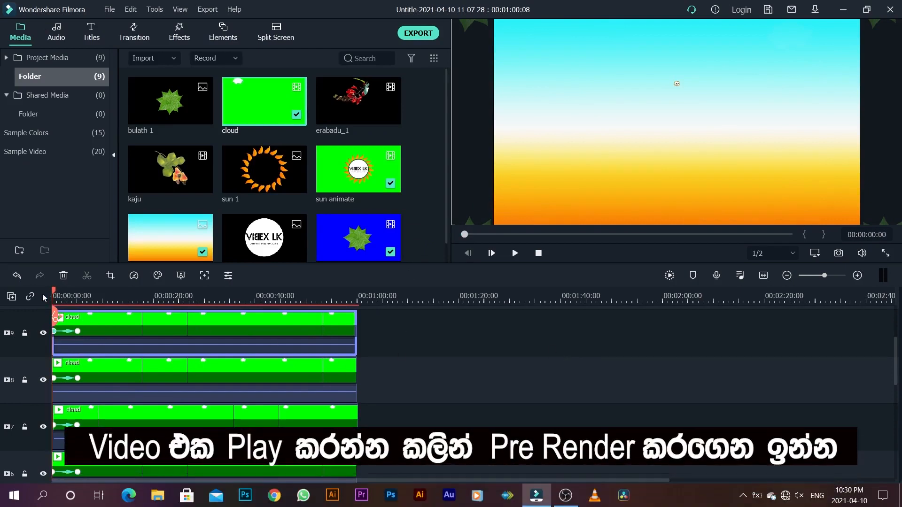
key("space")
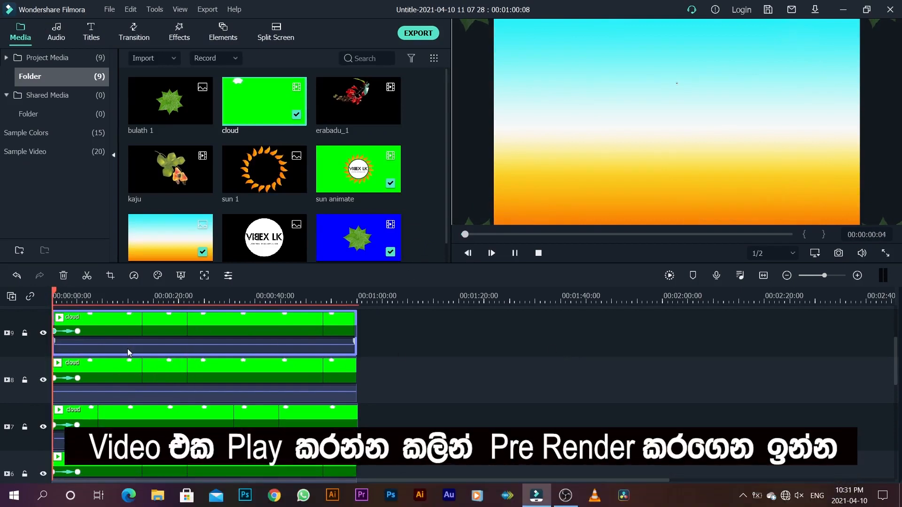